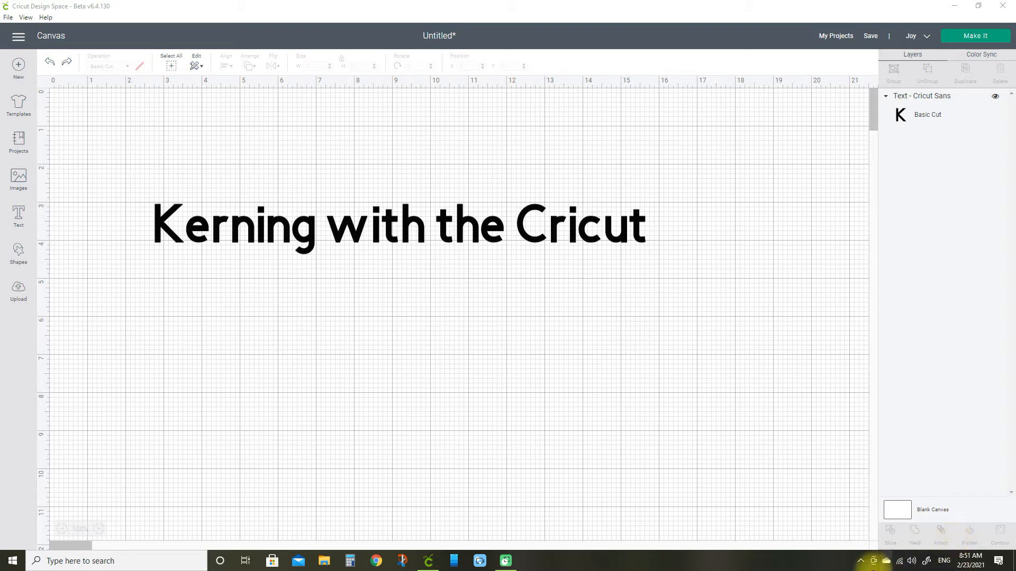
pyautogui.click(385, 231)
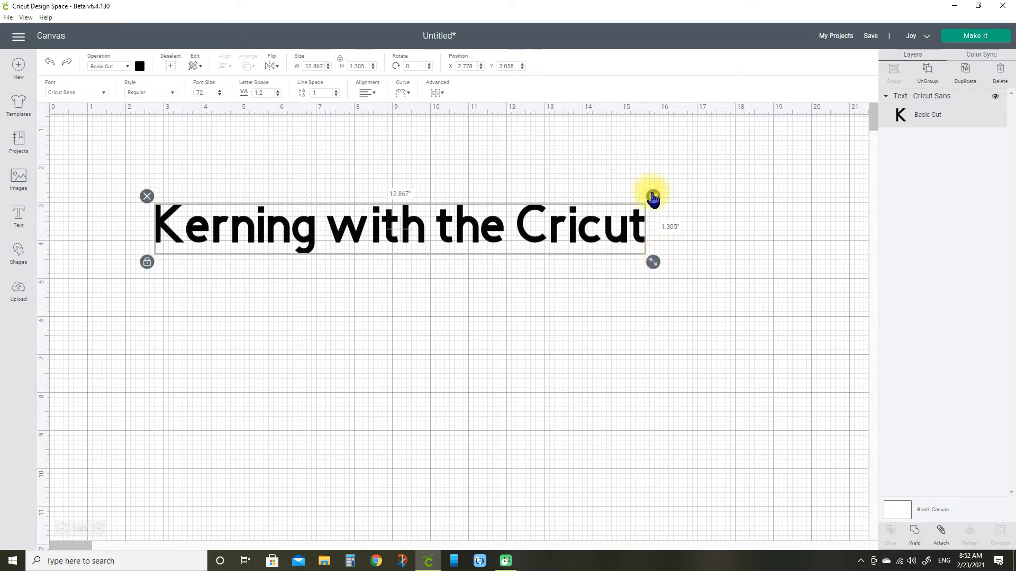
pyautogui.moveTo(656, 200)
pyautogui.mouseDown()
pyautogui.moveTo(642, 272)
pyautogui.moveTo(648, 160)
pyautogui.moveTo(648, 209)
pyautogui.mouseUp()
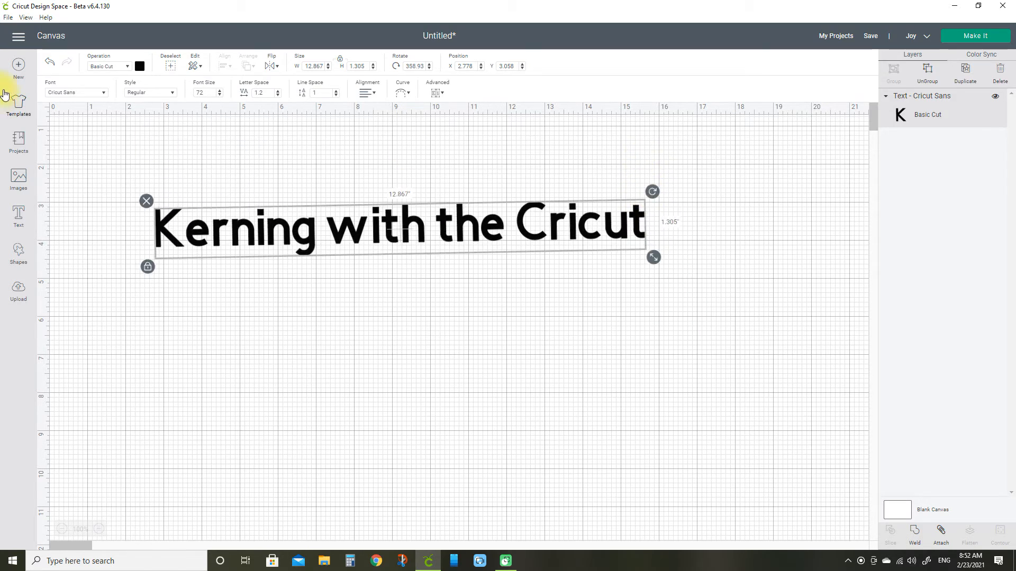
pyautogui.click(50, 65)
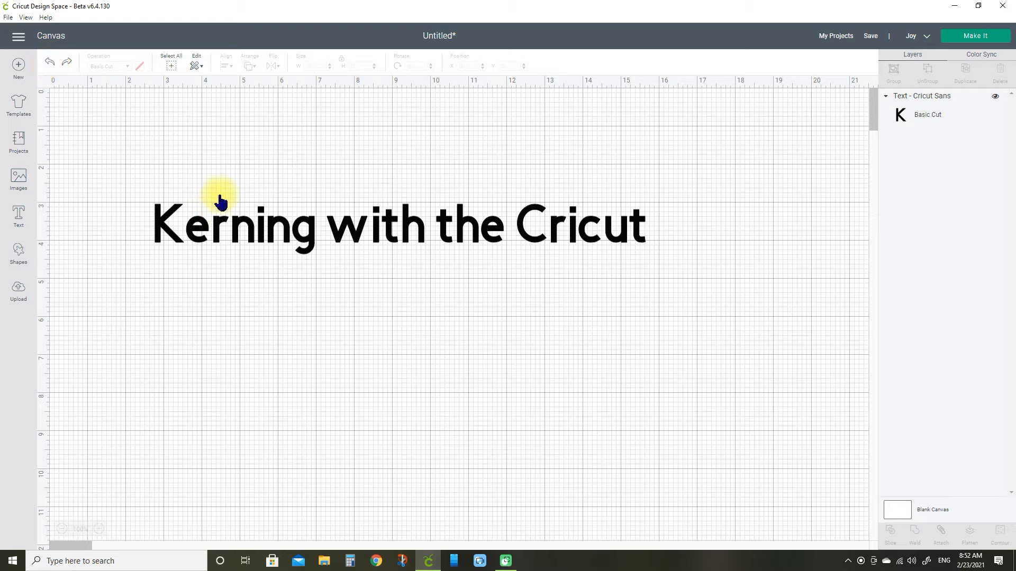
# Set the font of the "Kerning with the Cricut" text to Adiescode
pyautogui.click(271, 231)
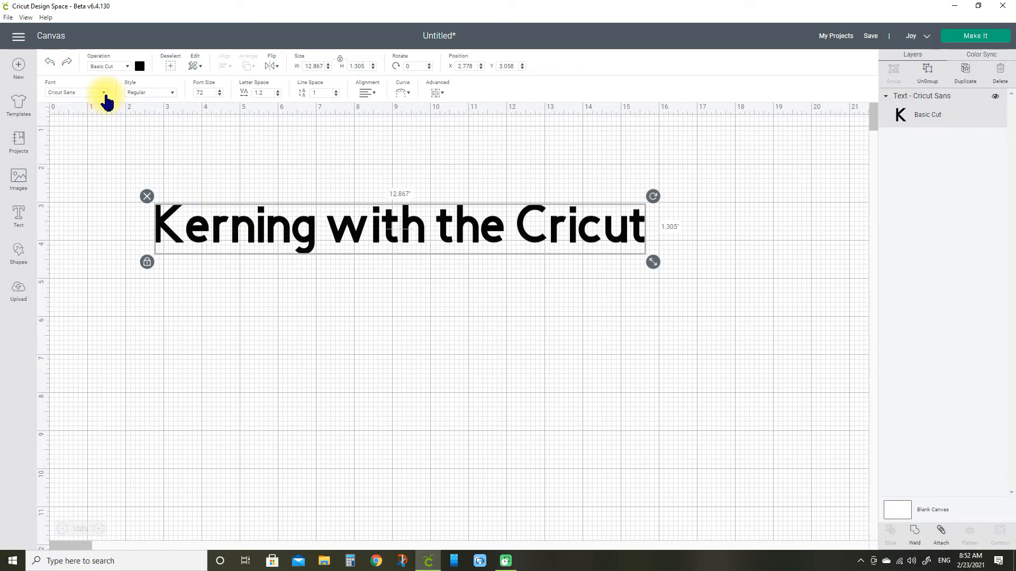
pyautogui.click(105, 97)
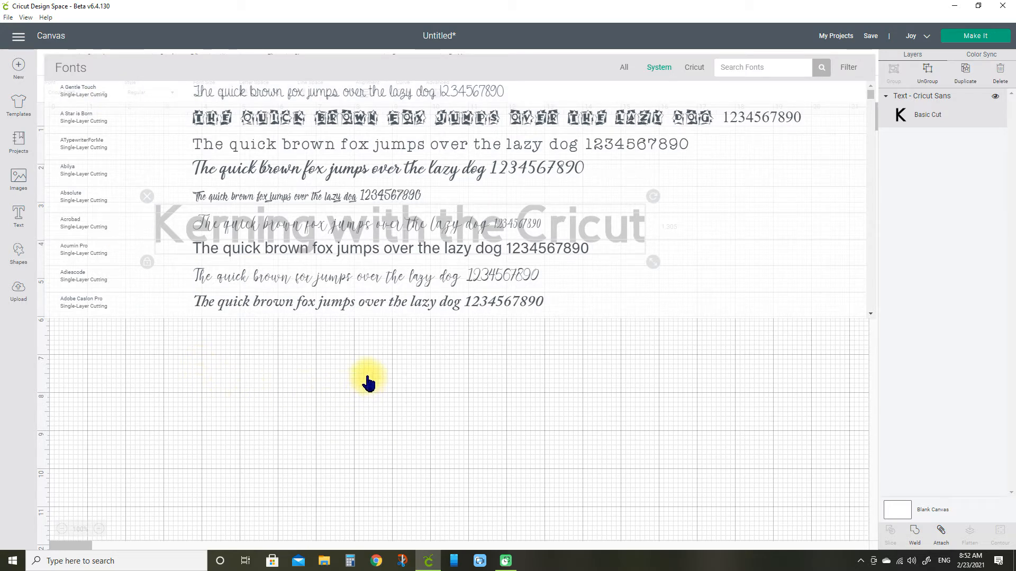
pyautogui.click(391, 275)
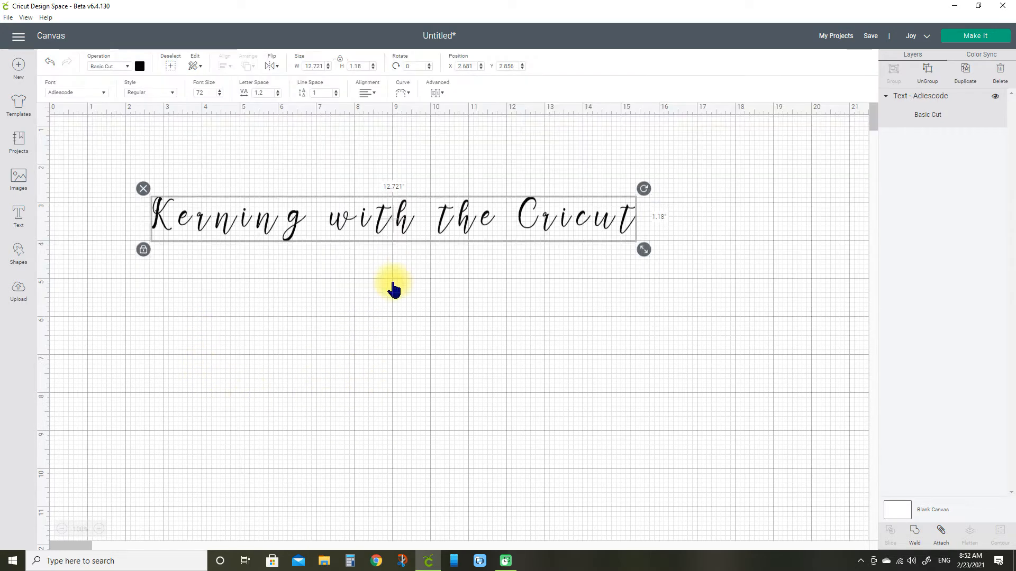
# Browse the fonts available for the text in the All, System and Cricut categories
pyautogui.click(103, 94)
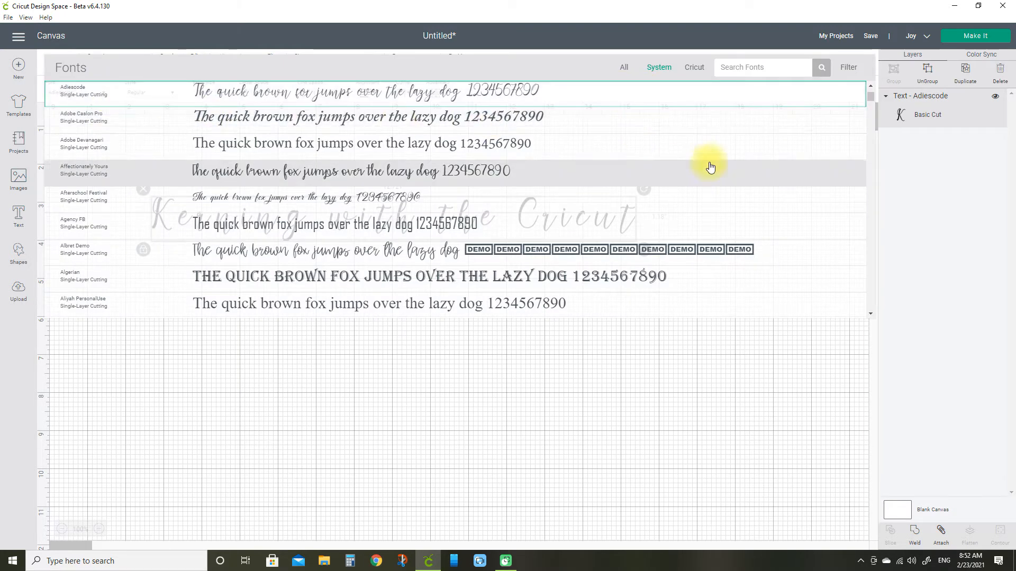
pyautogui.click(625, 69)
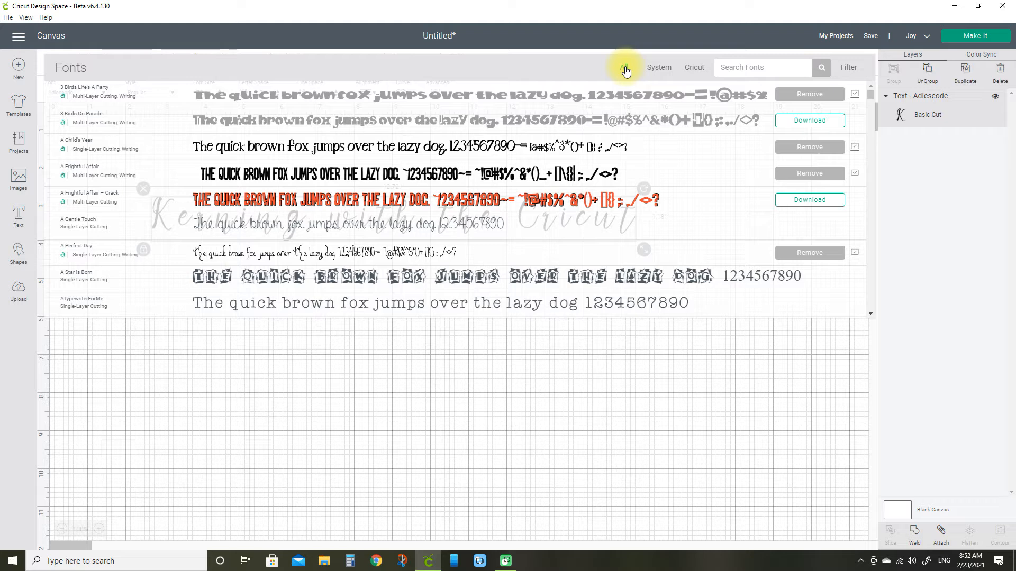
pyautogui.click(665, 72)
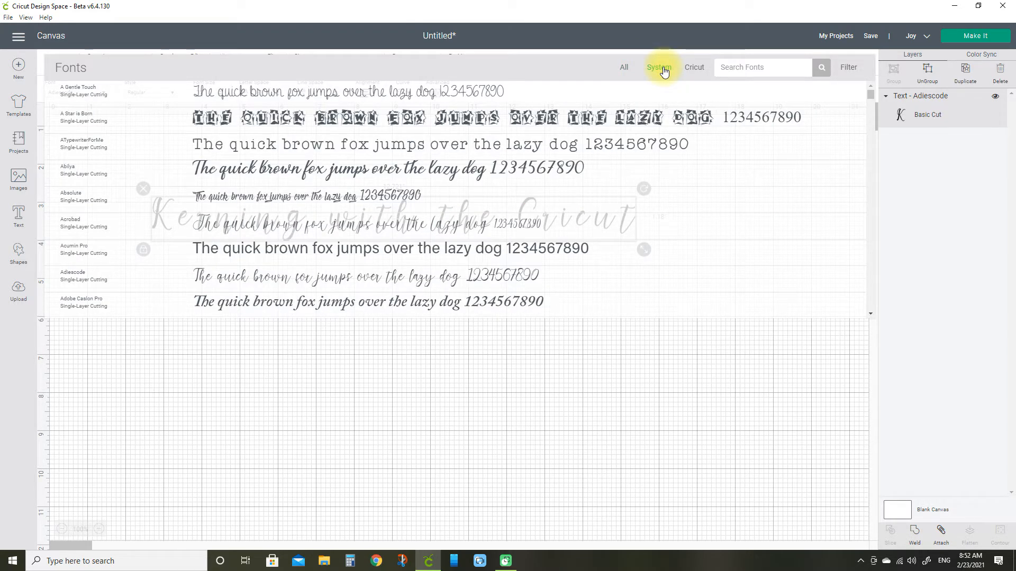
pyautogui.click(697, 69)
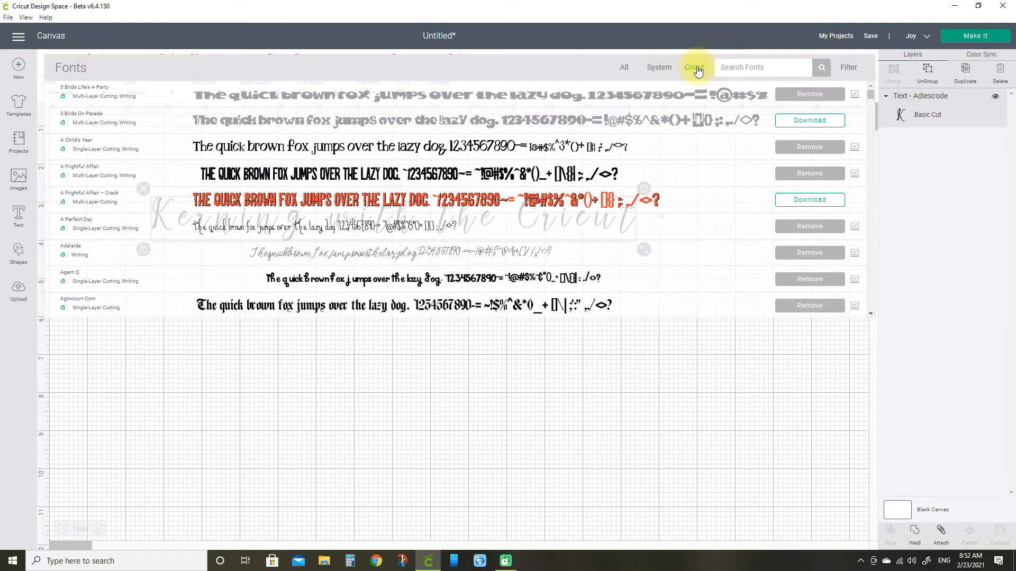
# Change the font of the "Kerning with the Cricut" text to the system font Battshion
pyautogui.click(660, 69)
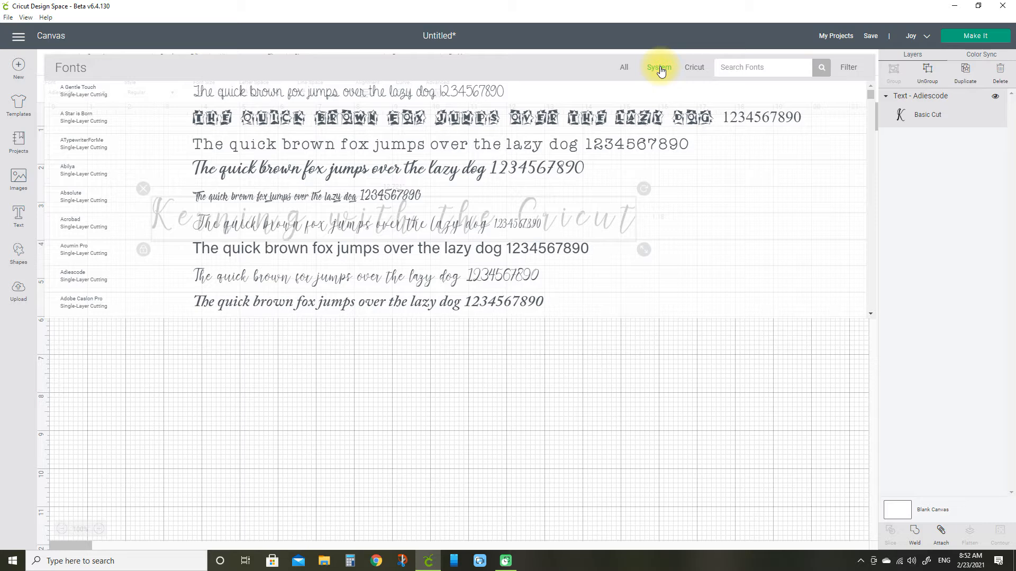
pyautogui.scroll(-2, 717, 177)
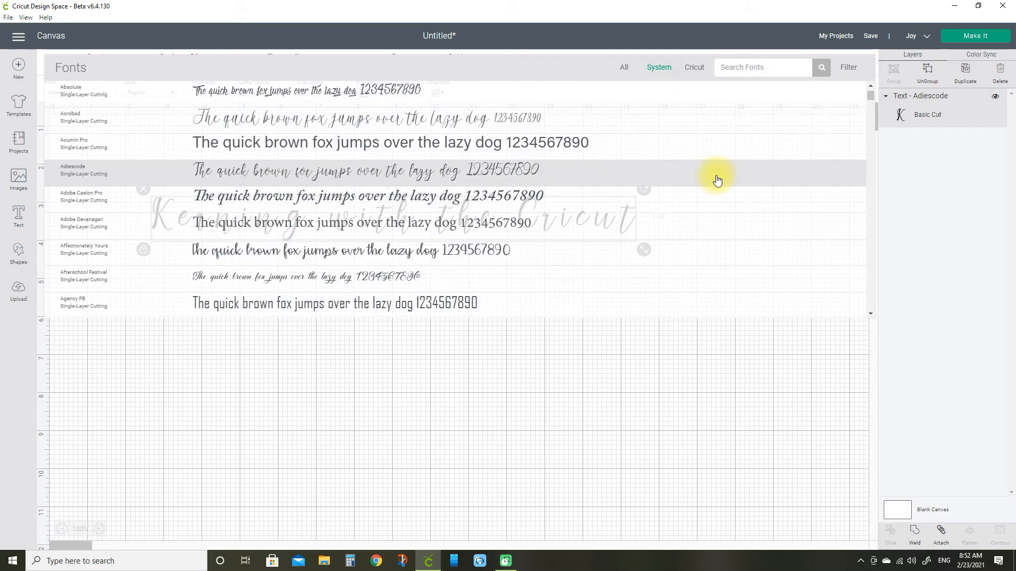
pyautogui.scroll(-1, 717, 180)
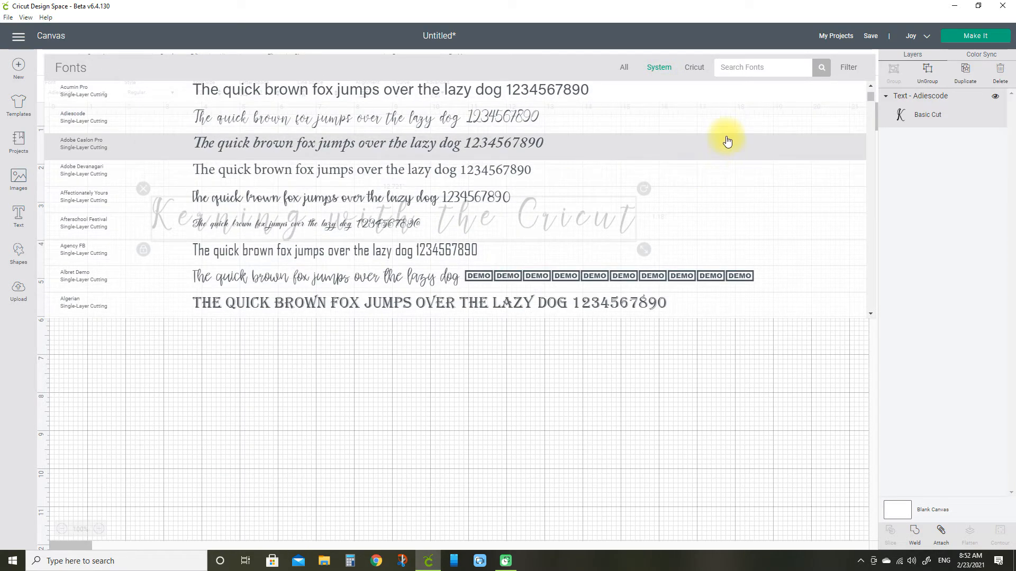
pyautogui.scroll(-2, 727, 141)
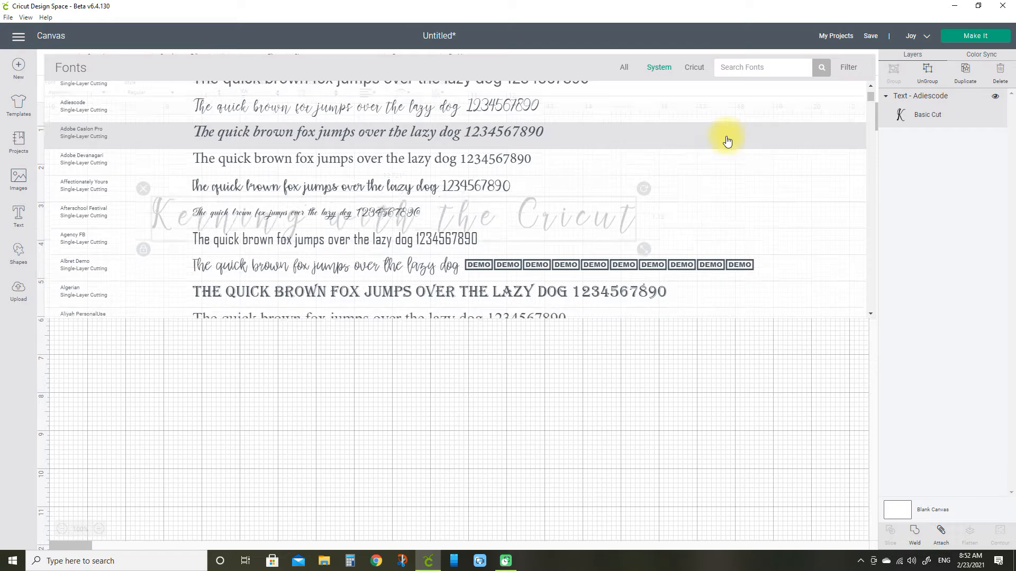
pyautogui.scroll(-1, 728, 141)
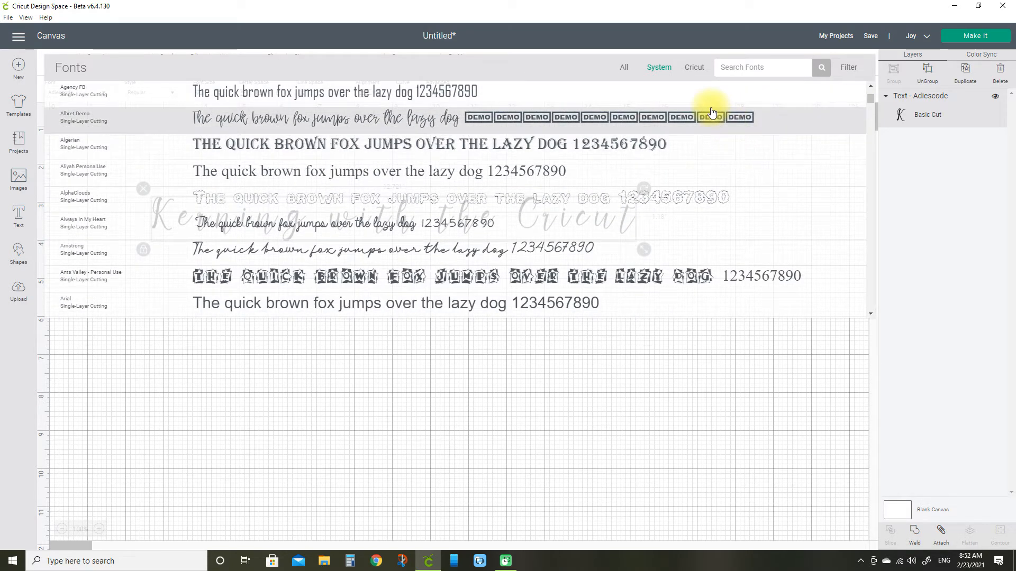
pyautogui.scroll(-4, 730, 114)
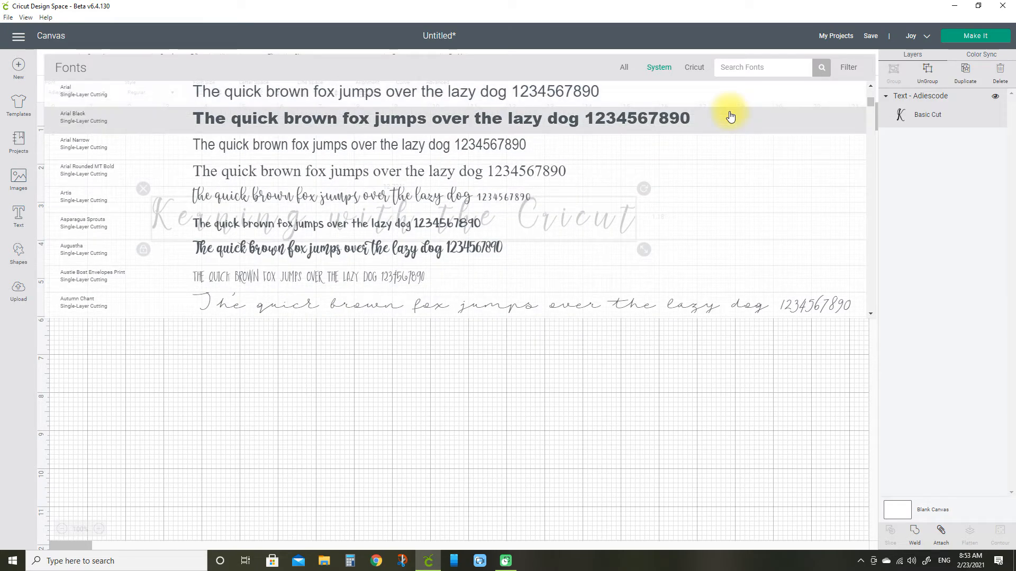
pyautogui.scroll(-2, 730, 116)
pyautogui.scroll(-2, 731, 112)
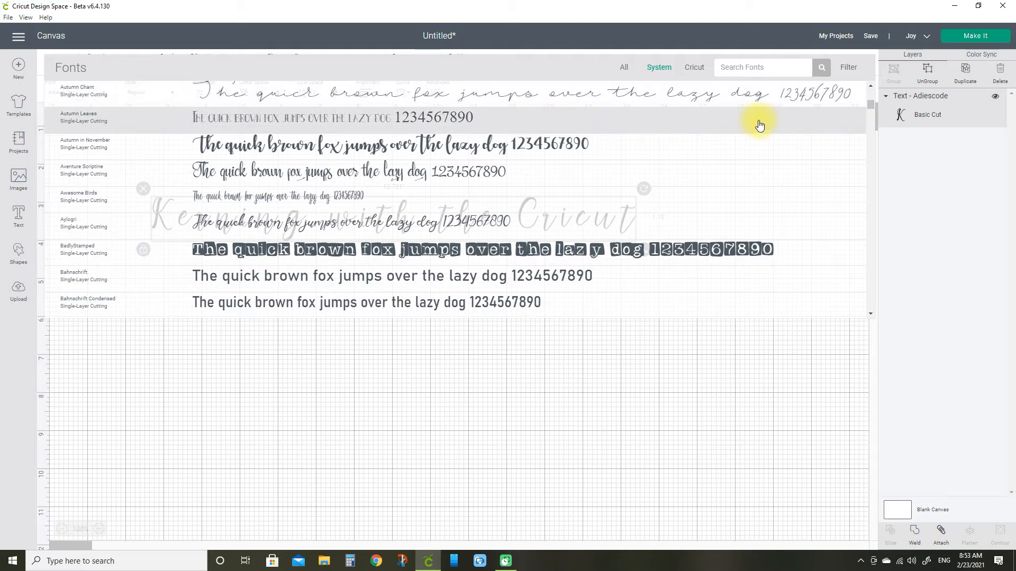
pyautogui.scroll(-6, 760, 125)
pyautogui.scroll(-6, 761, 125)
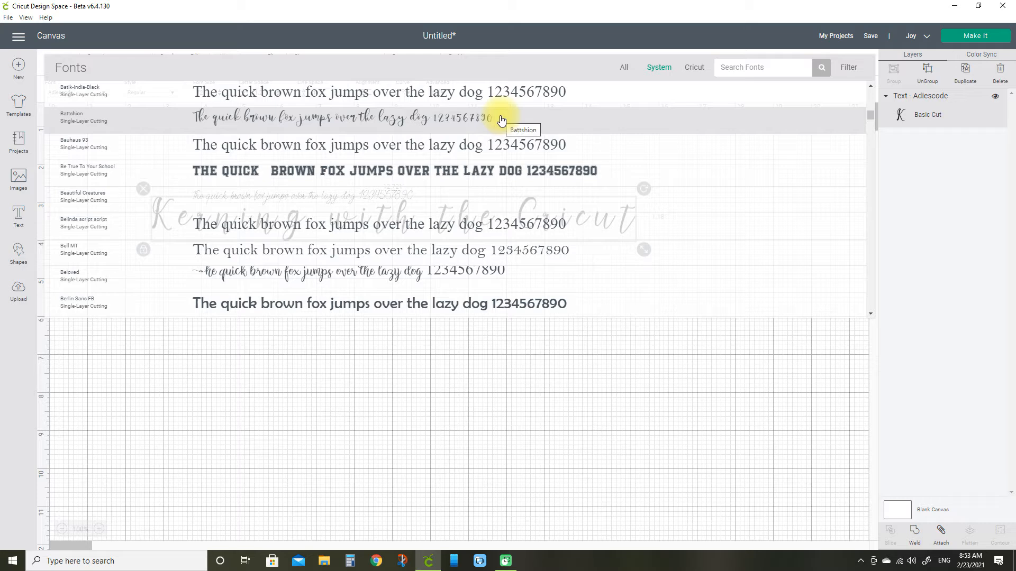
pyautogui.click(501, 120)
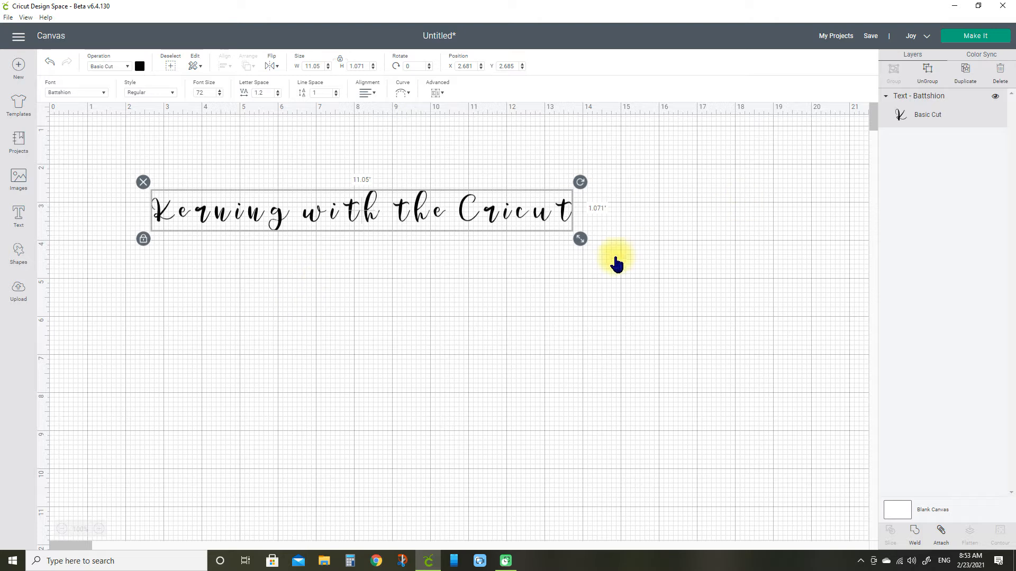
# Enlarge the text proportionally to about 23.4 inches wide and move it down to about X 1.75, Y 6.8
pyautogui.moveTo(580, 241); pyautogui.dragTo(485, 263)
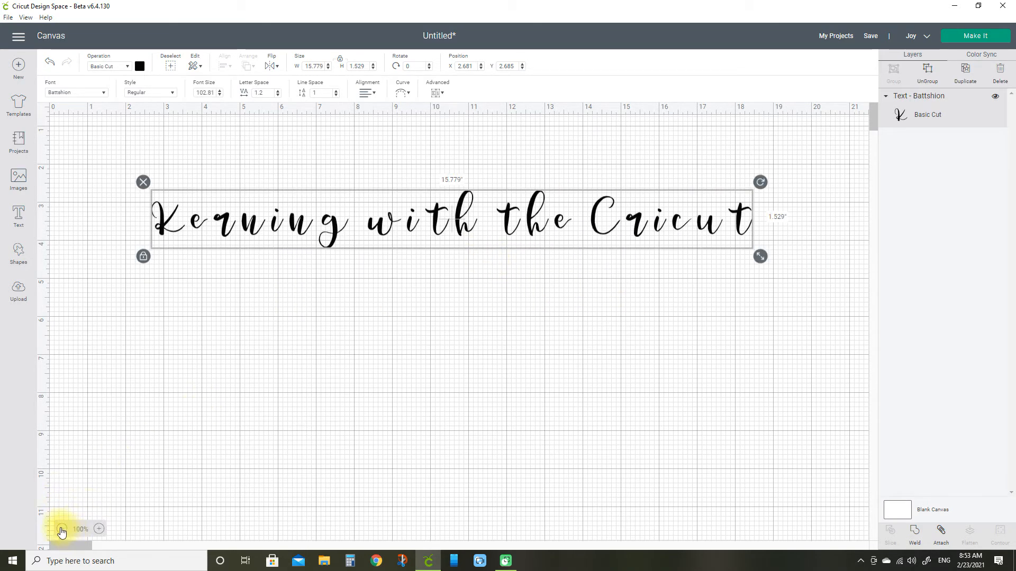
pyautogui.click(62, 529)
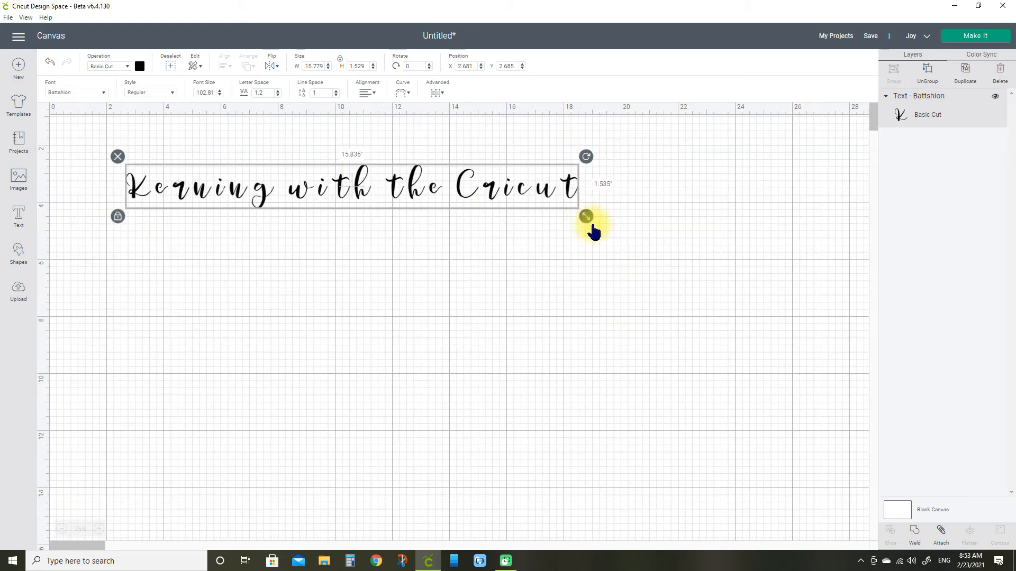
pyautogui.moveTo(591, 228)
pyautogui.mouseDown()
pyautogui.moveTo(605, 245)
pyautogui.moveTo(597, 240)
pyautogui.mouseUp()
pyautogui.moveTo(555, 209); pyautogui.dragTo(528, 324)
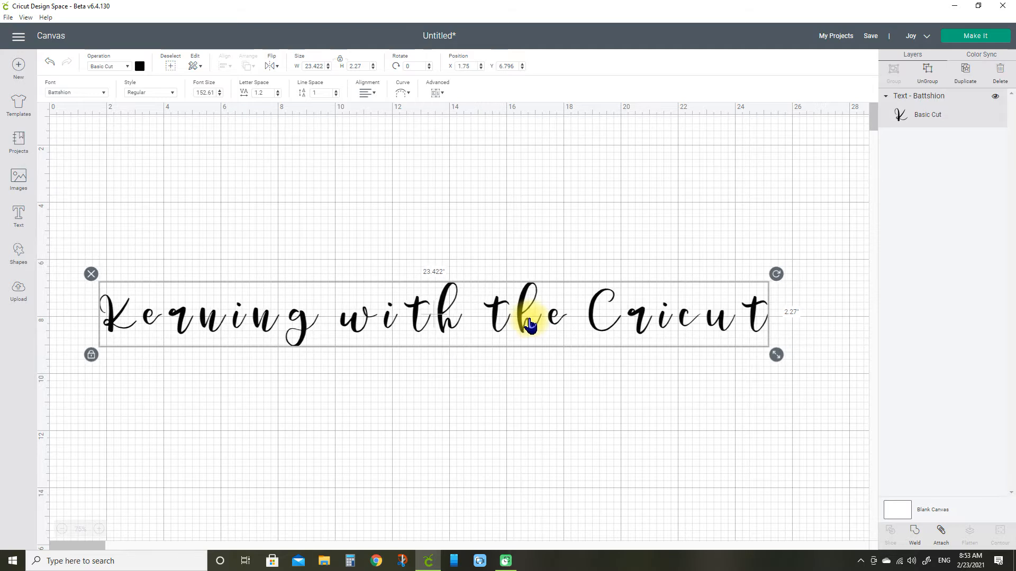
pyautogui.click(483, 418)
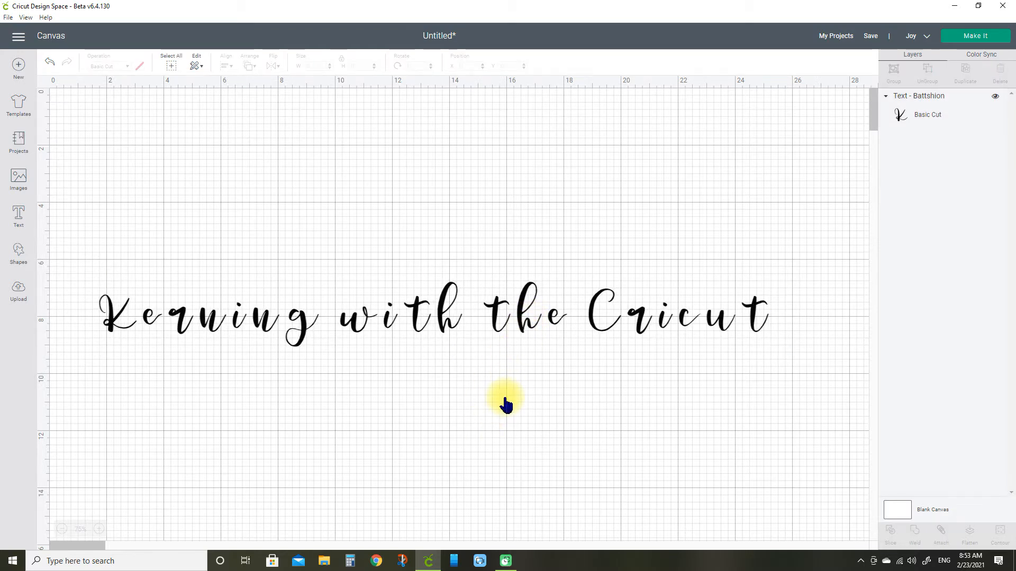
# Reduce the letter spacing of the "Kerning with the Cricut" text to -0.8 so the script letters move closer together
pyautogui.click(519, 317)
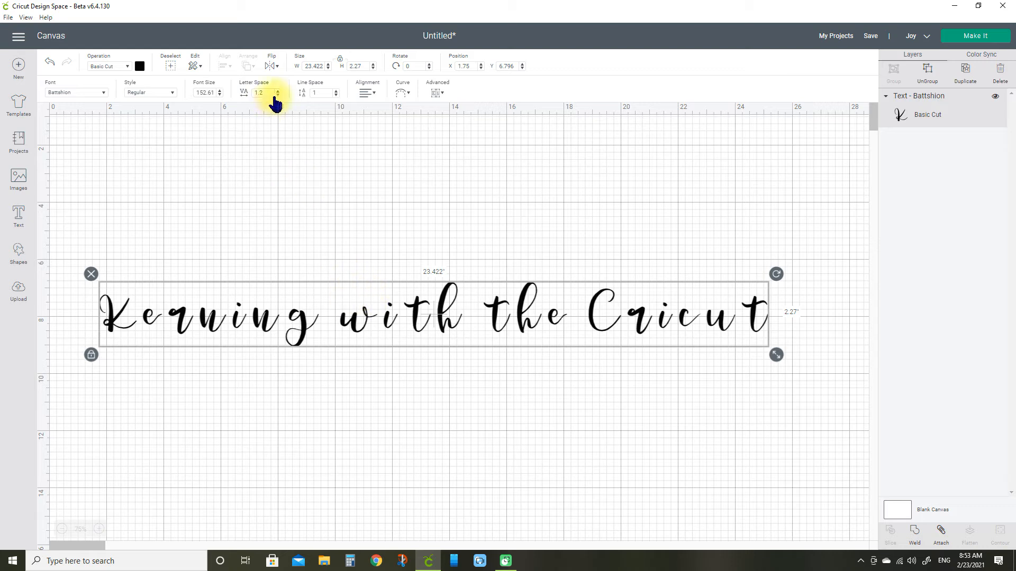
pyautogui.click(279, 95)
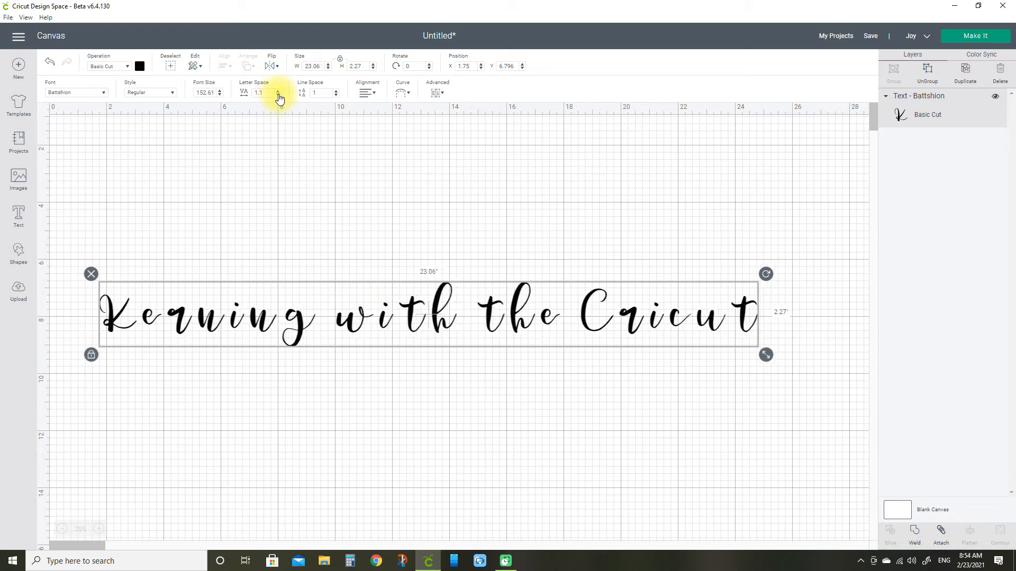
pyautogui.click(278, 95)
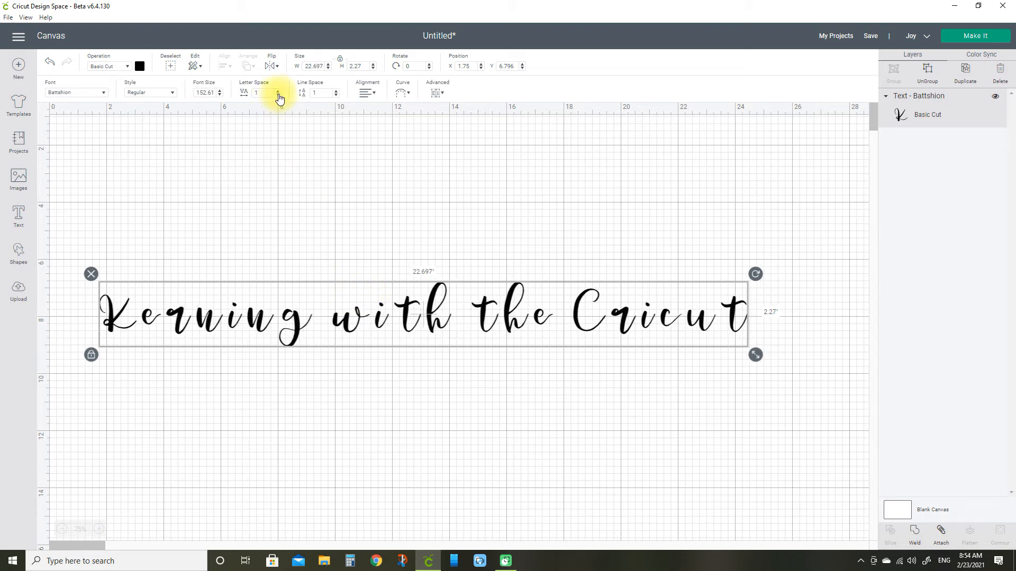
pyautogui.click(278, 95)
pyautogui.click(279, 95)
pyautogui.click(279, 96)
pyautogui.click(278, 95)
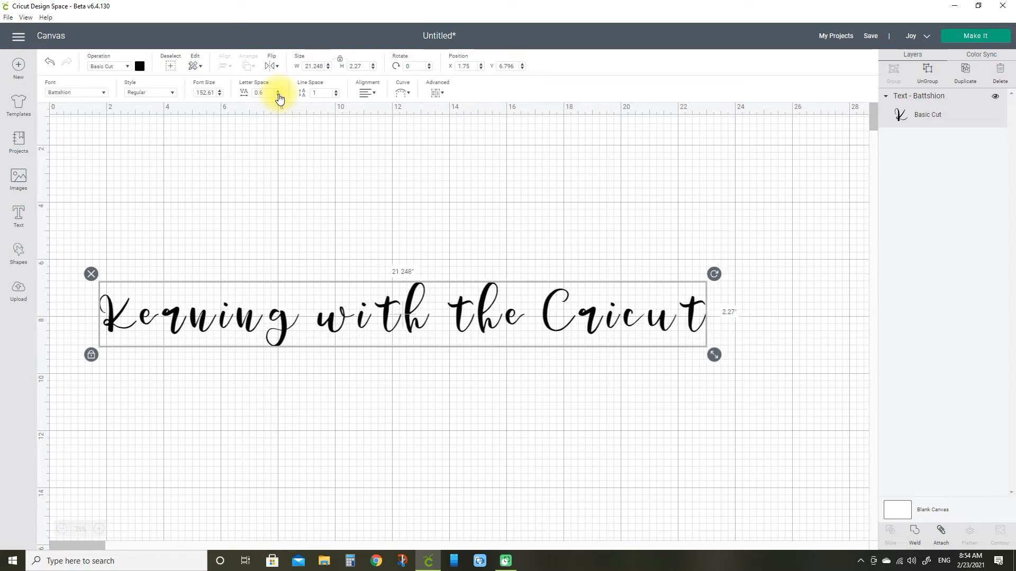
pyautogui.click(279, 96)
pyautogui.click(279, 96)
pyautogui.click(279, 96)
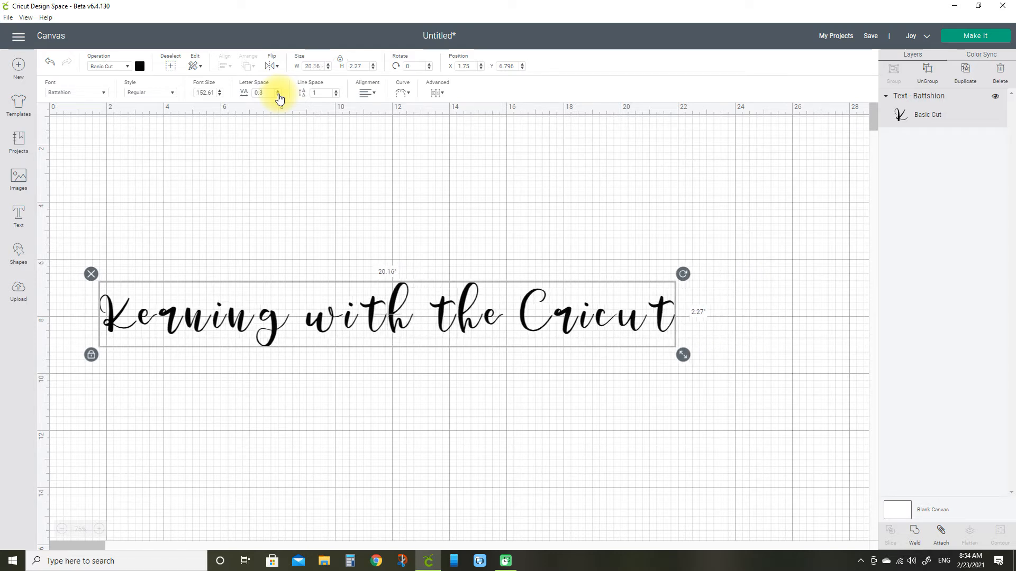
pyautogui.click(278, 96)
pyautogui.click(279, 96)
pyautogui.click(278, 96)
pyautogui.click(279, 96)
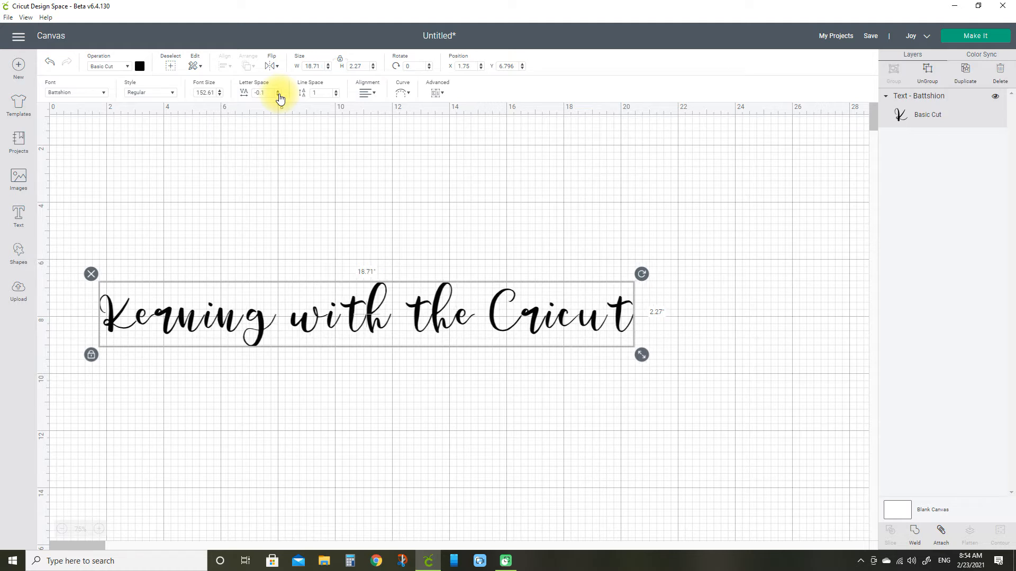
pyautogui.click(279, 96)
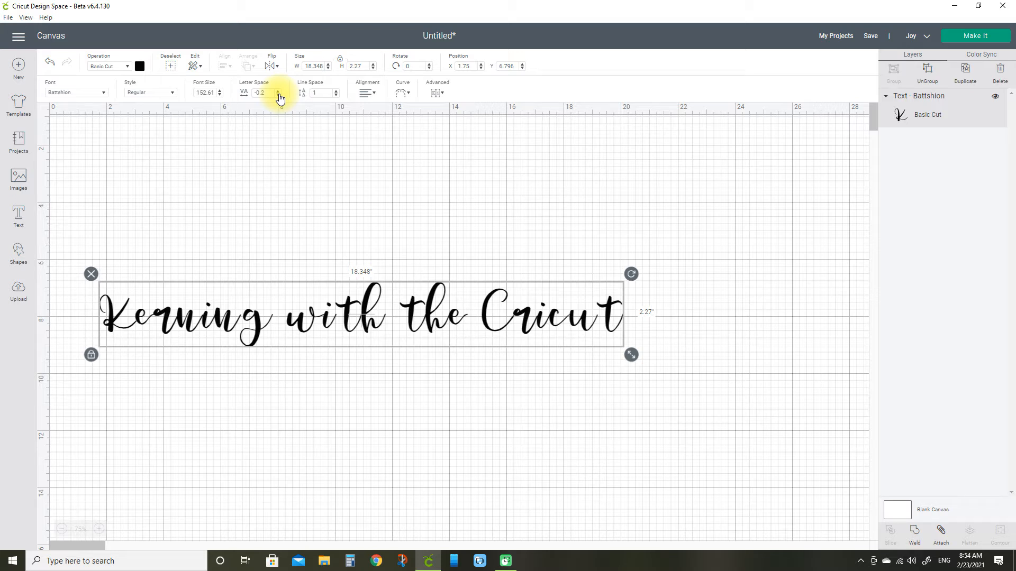
pyautogui.click(279, 96)
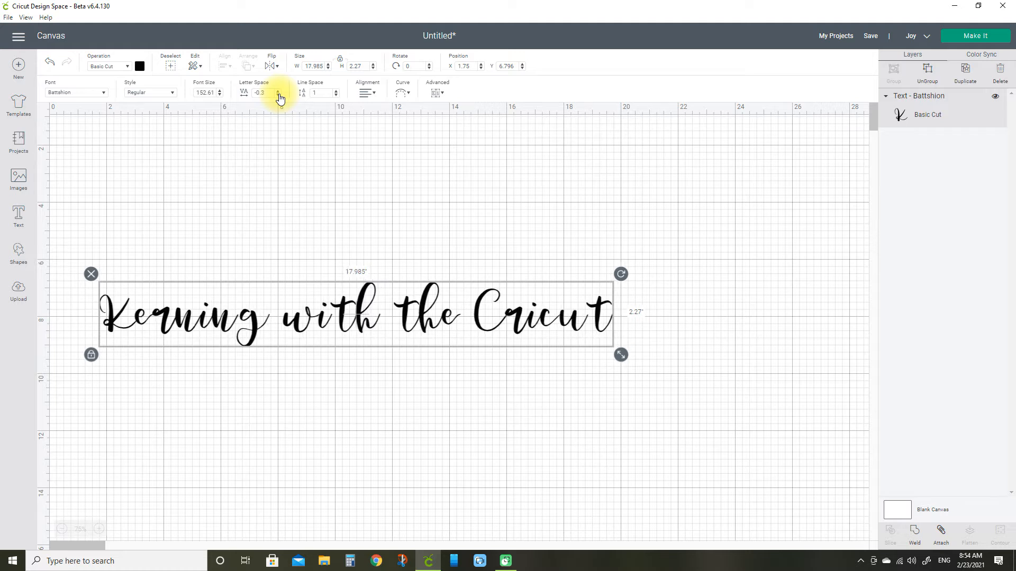
pyautogui.click(279, 96)
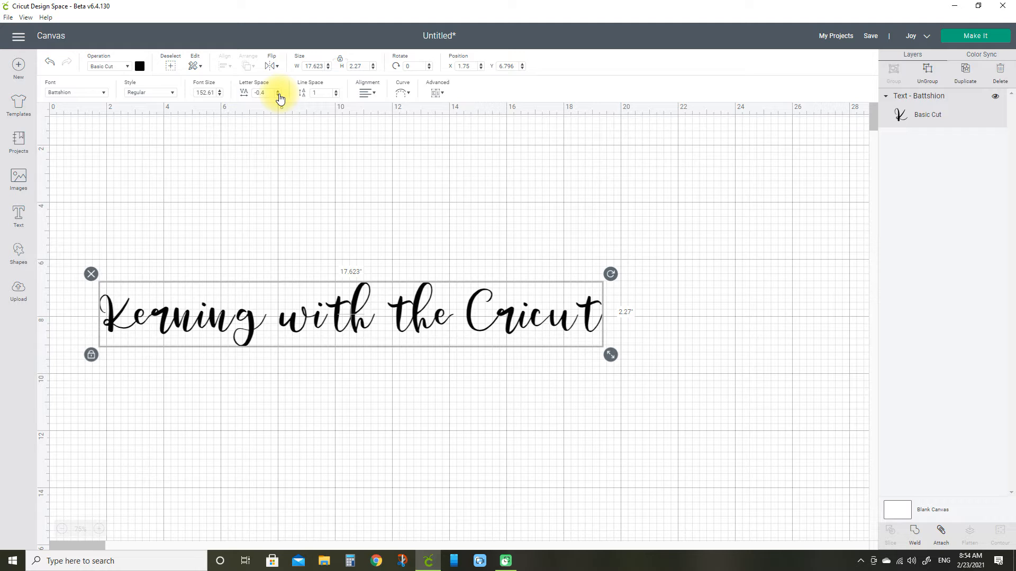
pyautogui.click(279, 96)
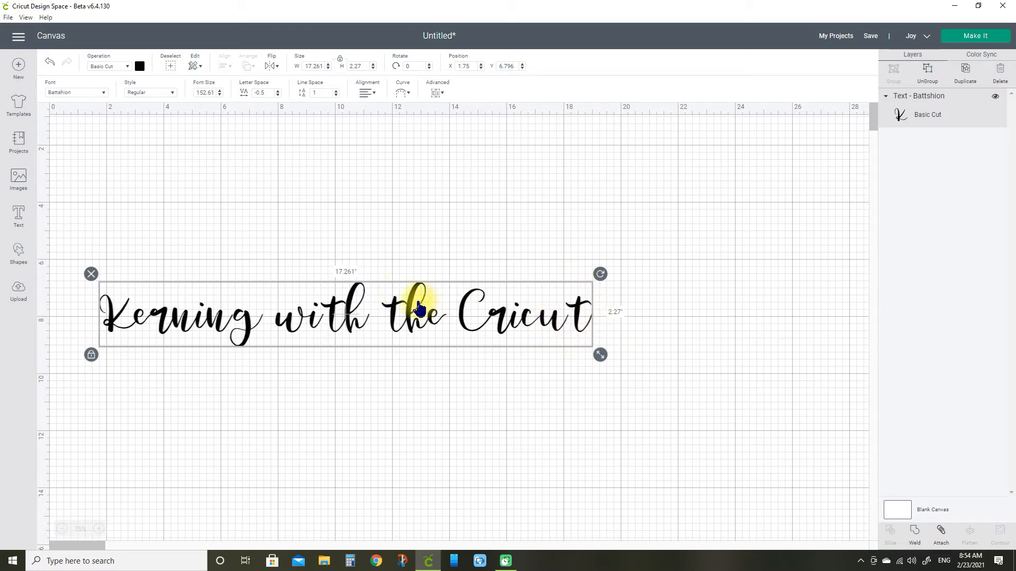
pyautogui.click(277, 95)
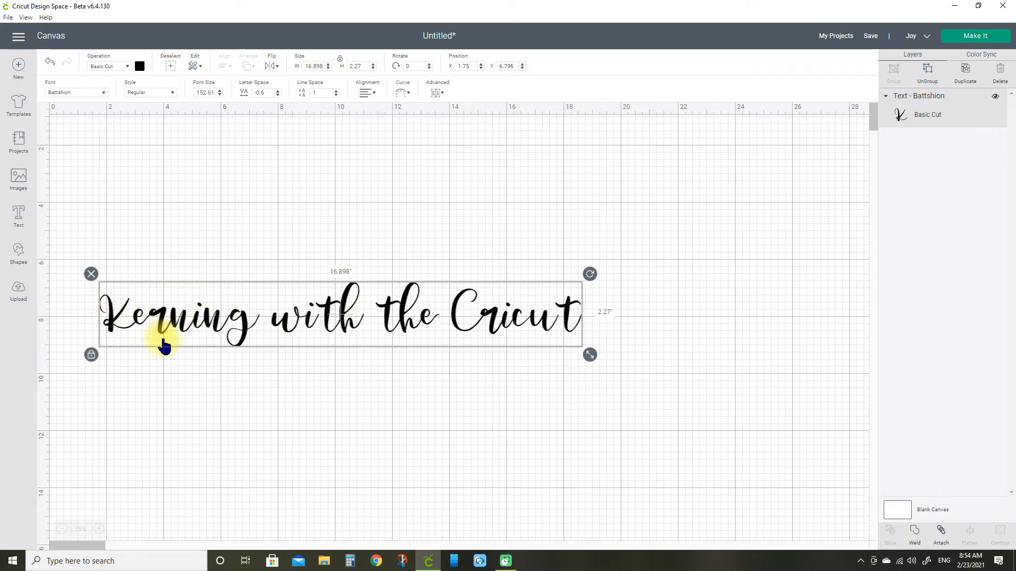
pyautogui.click(278, 96)
pyautogui.click(277, 96)
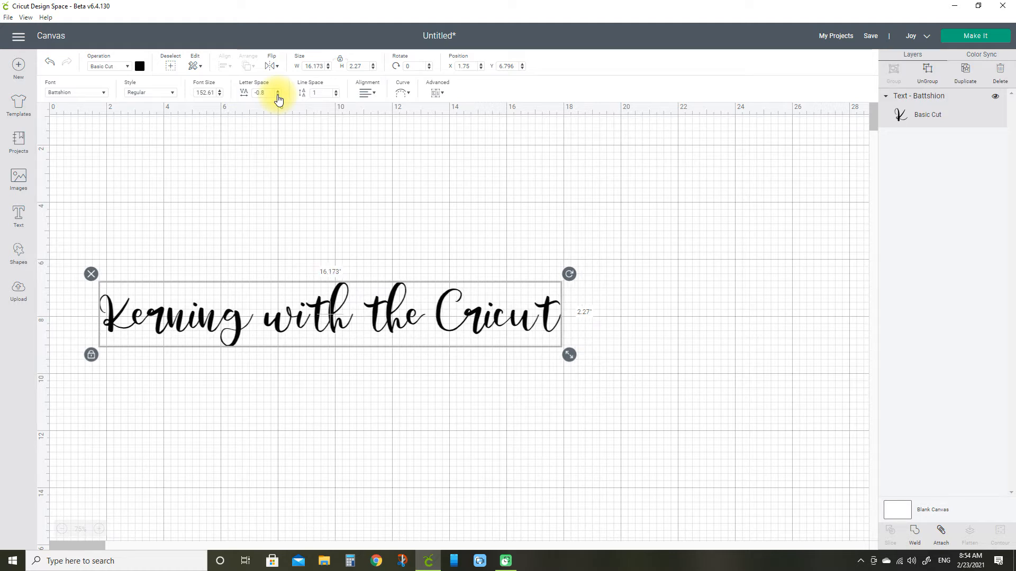
# Tighten the letter spacing of the "Kerning with the Cricut" text to -0.9 and deselect the text
pyautogui.click(278, 96)
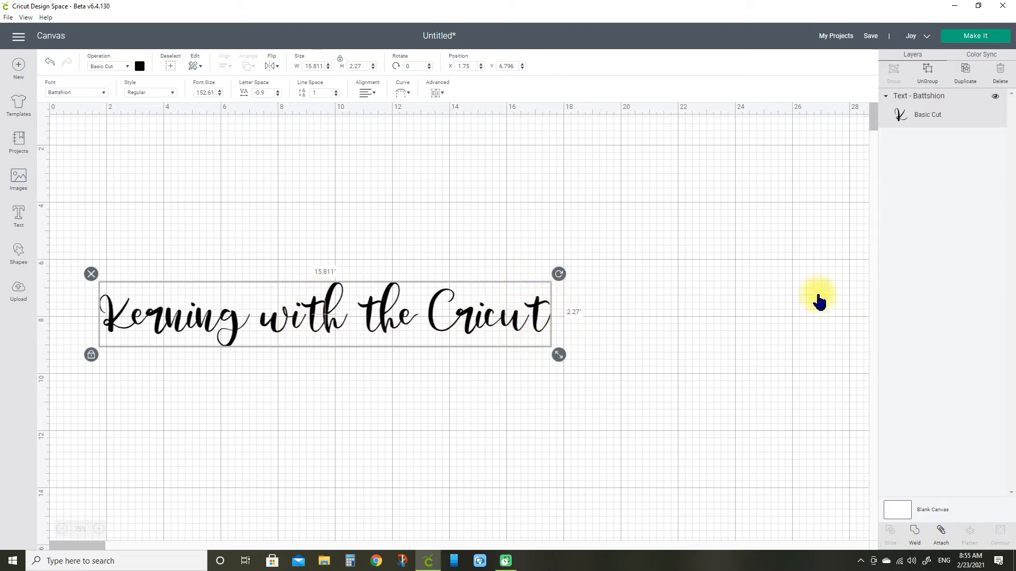
pyautogui.click(792, 304)
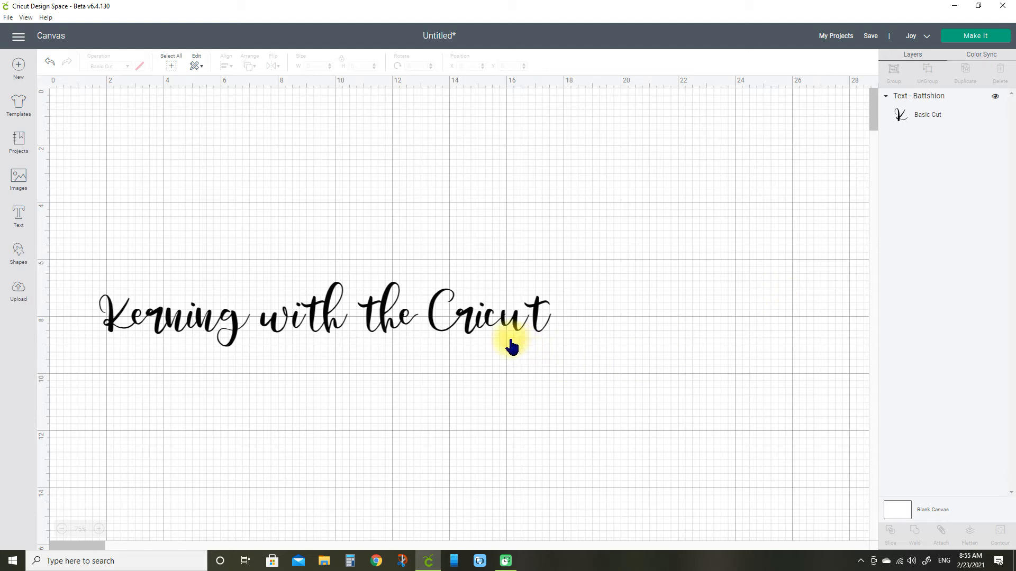
pyautogui.click(433, 324)
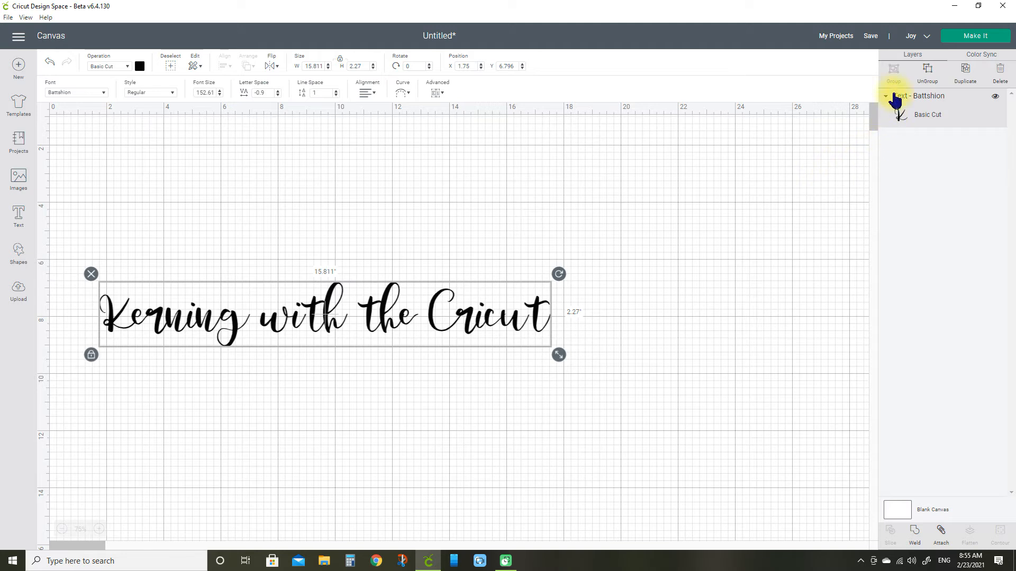
pyautogui.click(927, 73)
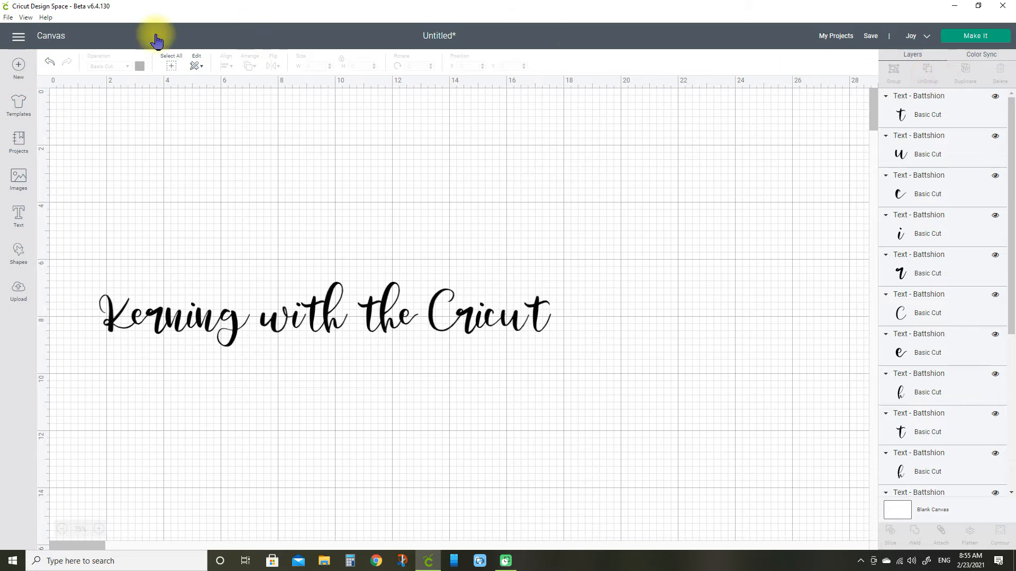
pyautogui.click(49, 62)
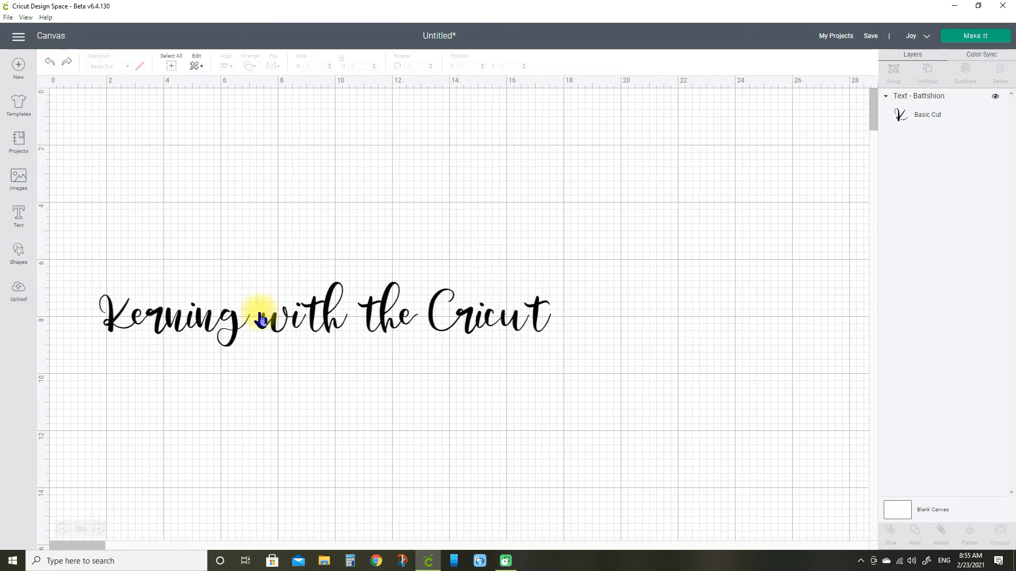
# Hide and show the whole text layer to examine how it behaves as a single layer
pyautogui.click(298, 317)
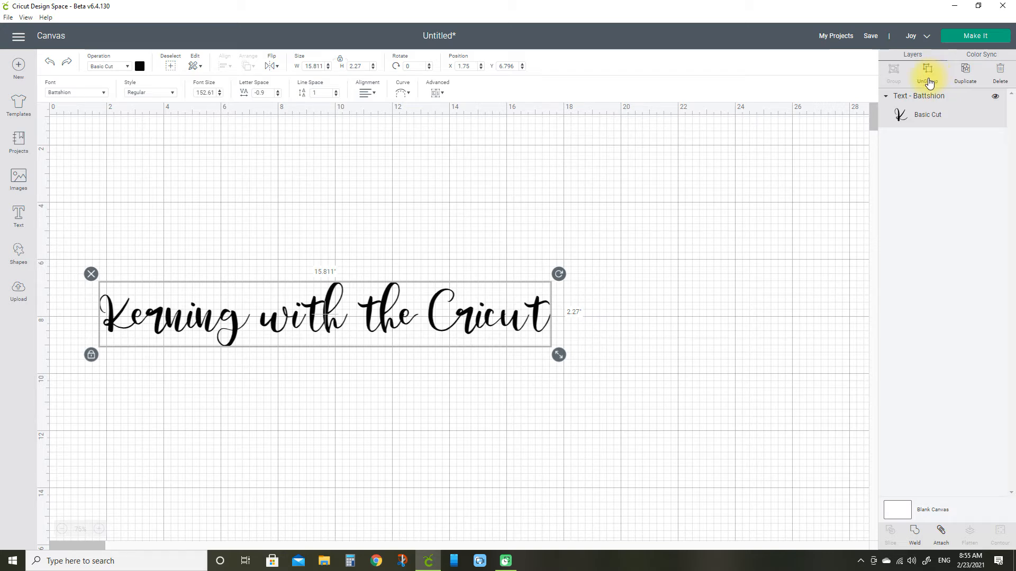
pyautogui.click(996, 100)
pyautogui.click(997, 100)
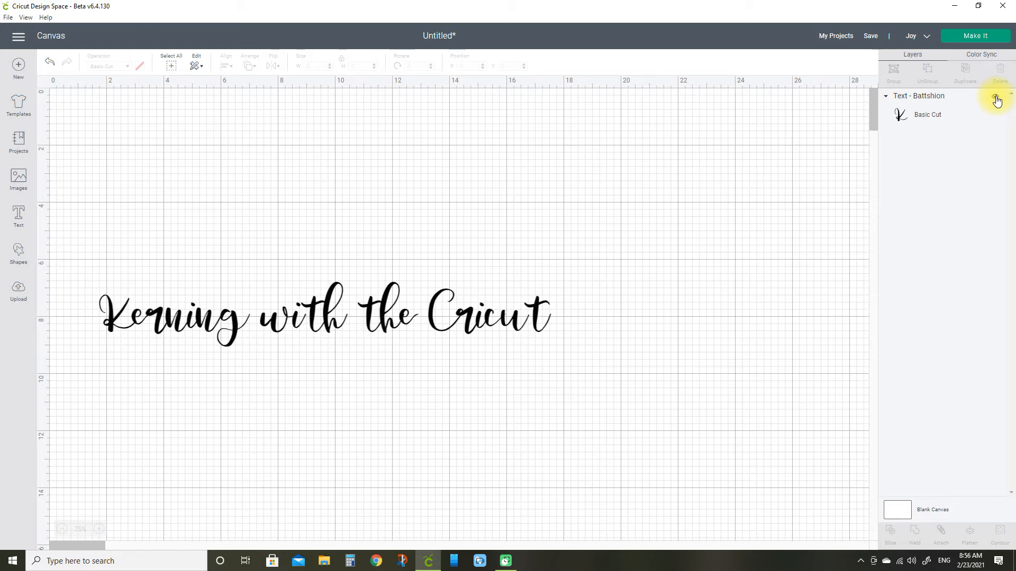
pyautogui.click(997, 100)
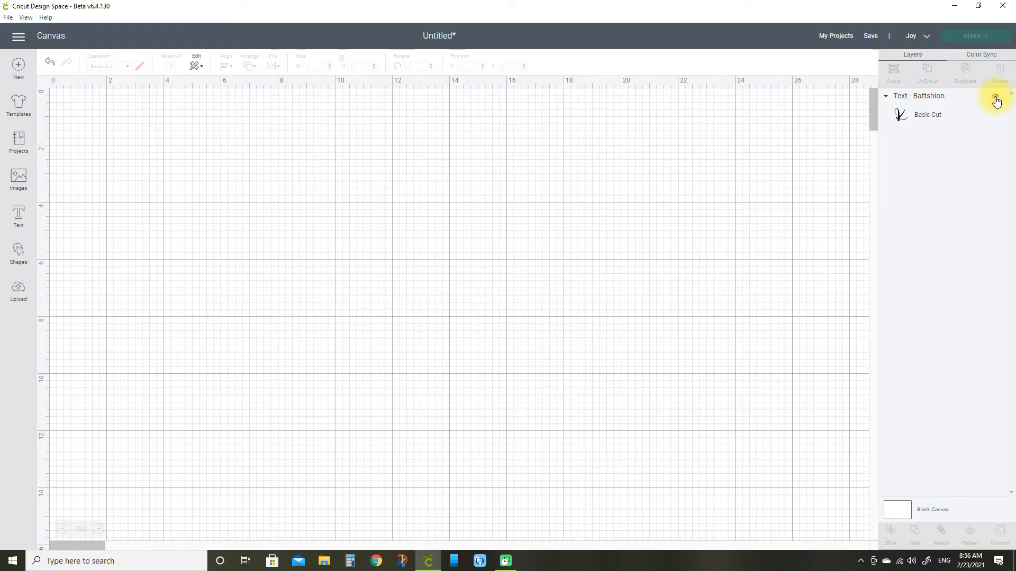
pyautogui.click(997, 100)
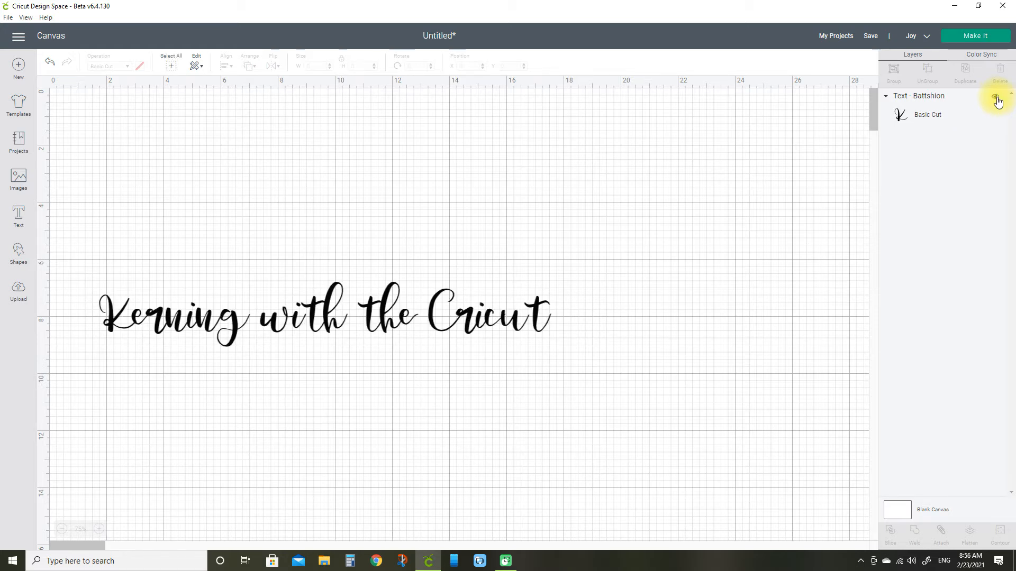
# Ungroup the "Kerning with the Cricut" text into individual letter layers and toggle the visibility of the final t off and on
pyautogui.click(492, 327)
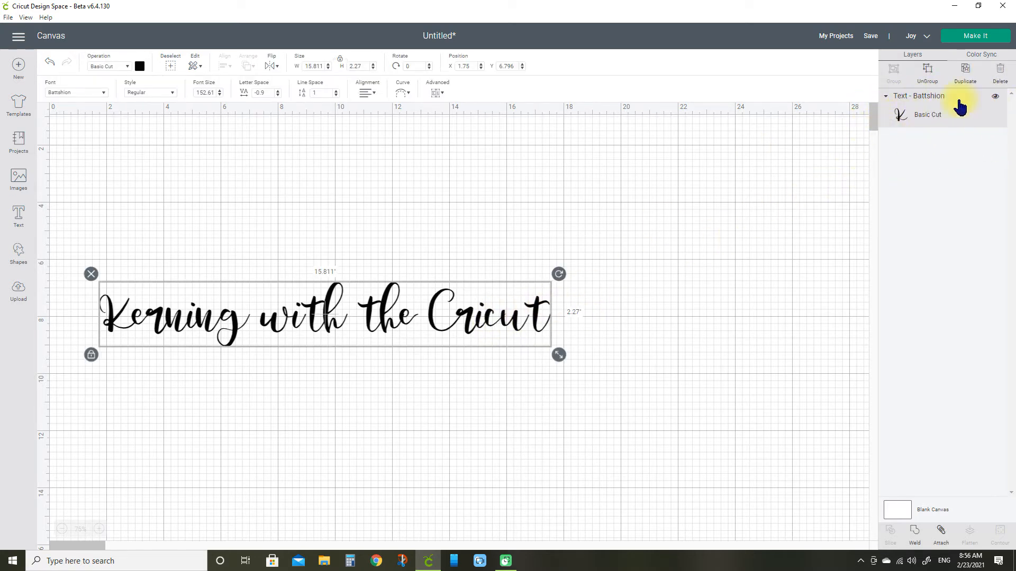
pyautogui.click(928, 73)
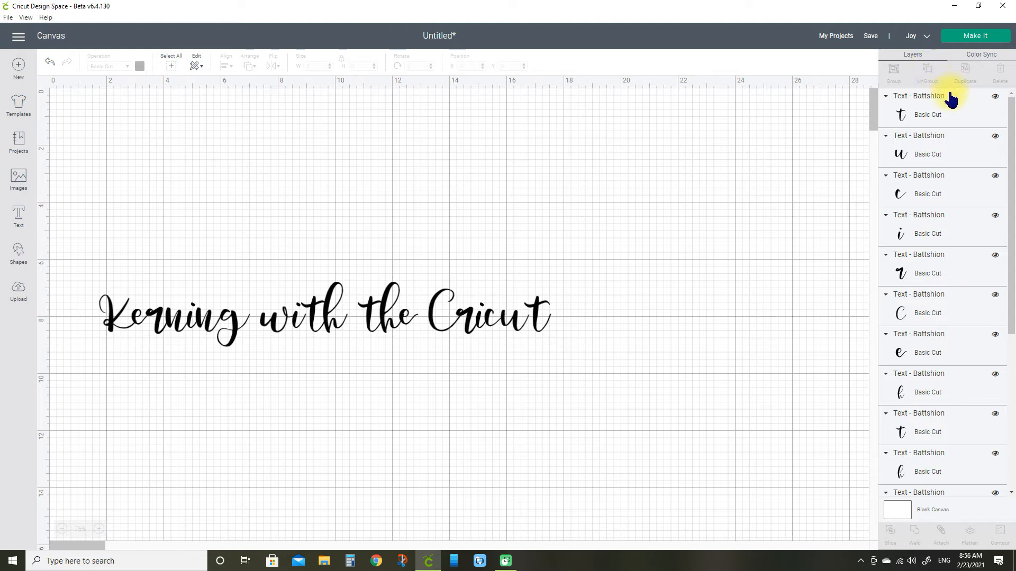
pyautogui.click(997, 98)
pyautogui.click(996, 98)
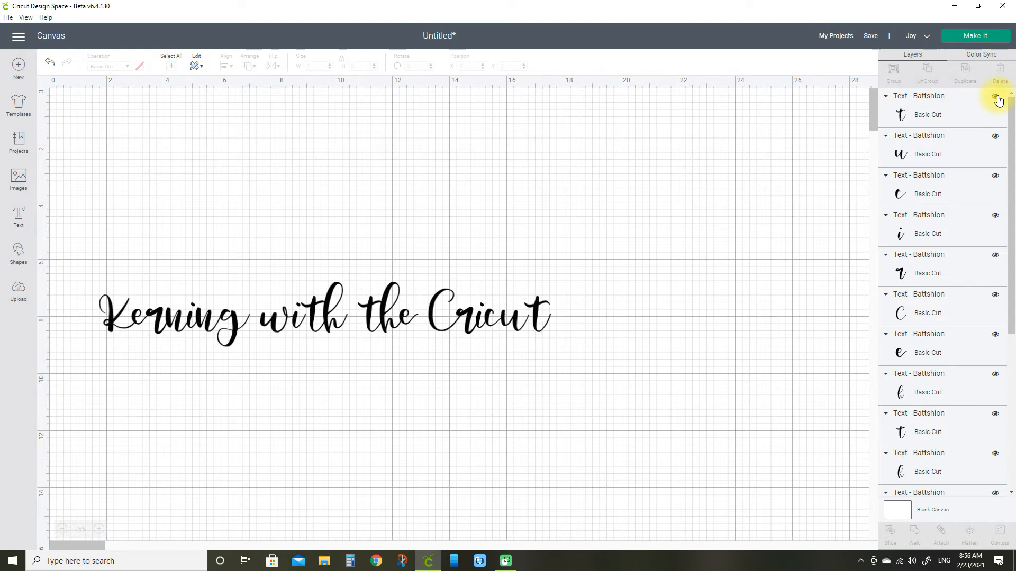
# Move the final t of "Cricut" slightly left so it joins the u
pyautogui.click(545, 324)
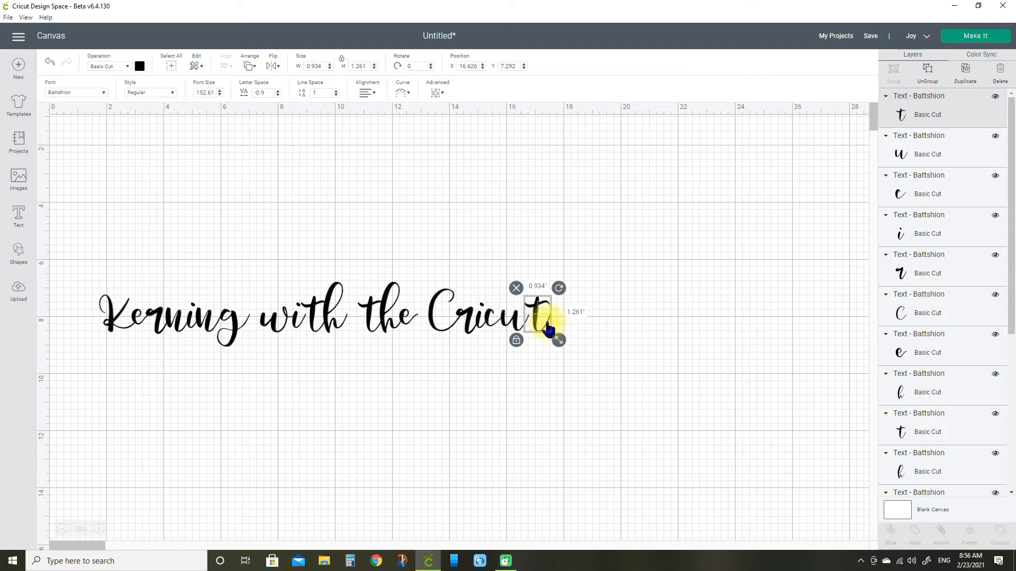
pyautogui.moveTo(548, 328); pyautogui.dragTo(539, 326)
pyautogui.click(592, 346)
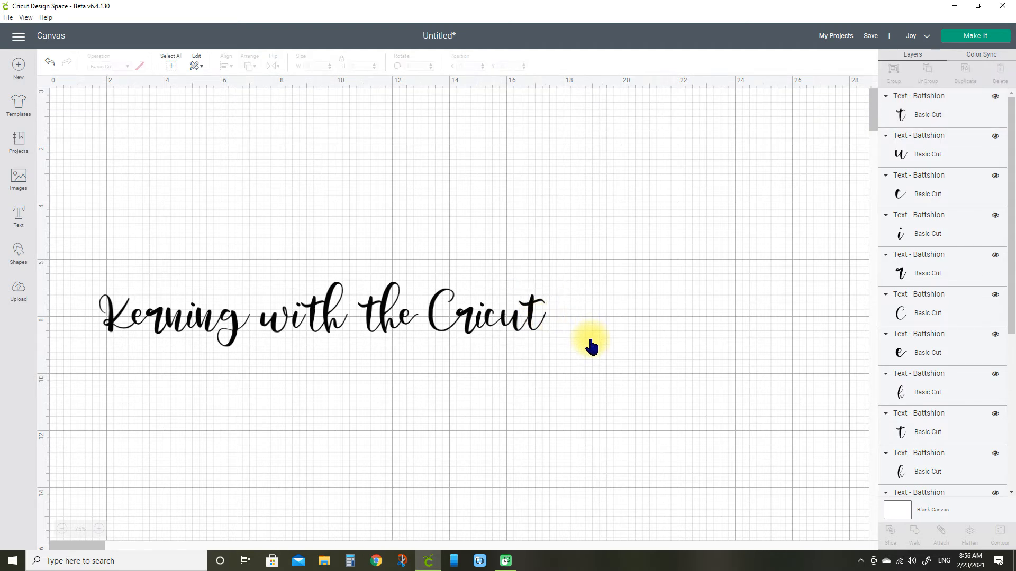
# Reposition the t, h, i and w of "with" individually so their strokes connect, placing the w at about X 7.67, Y 7.66
pyautogui.click(316, 329)
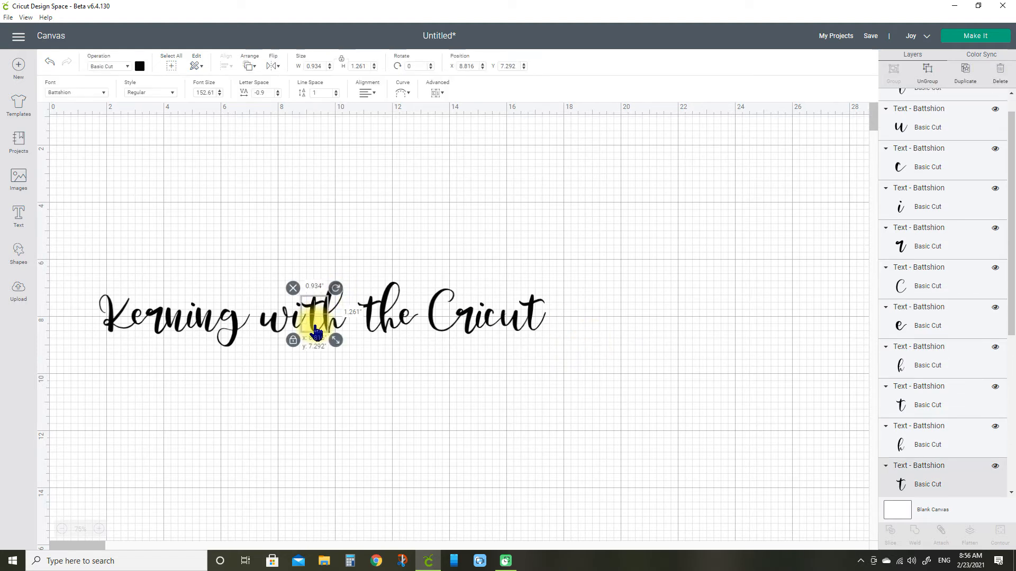
pyautogui.moveTo(315, 329); pyautogui.dragTo(309, 328)
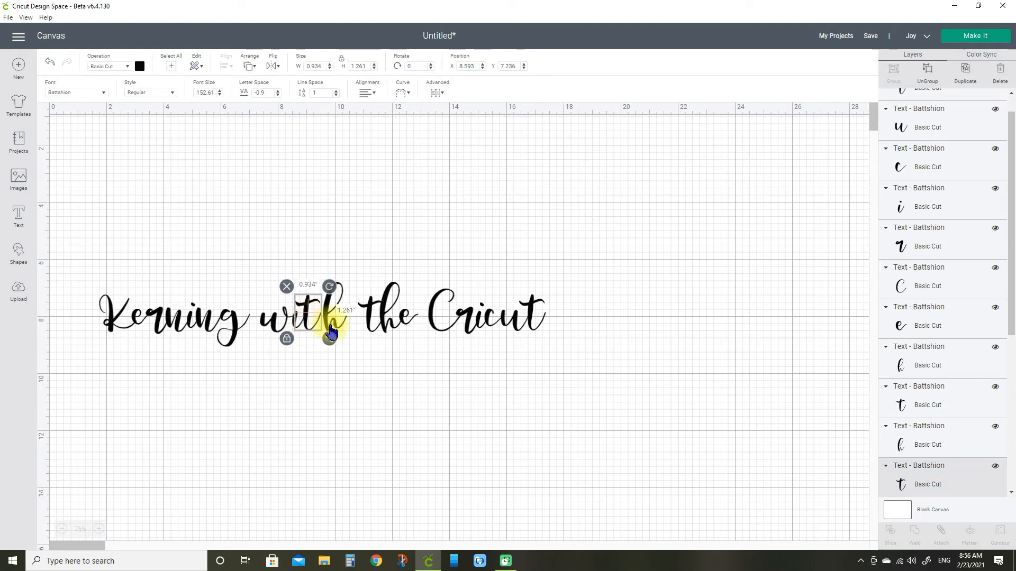
pyautogui.click(370, 336)
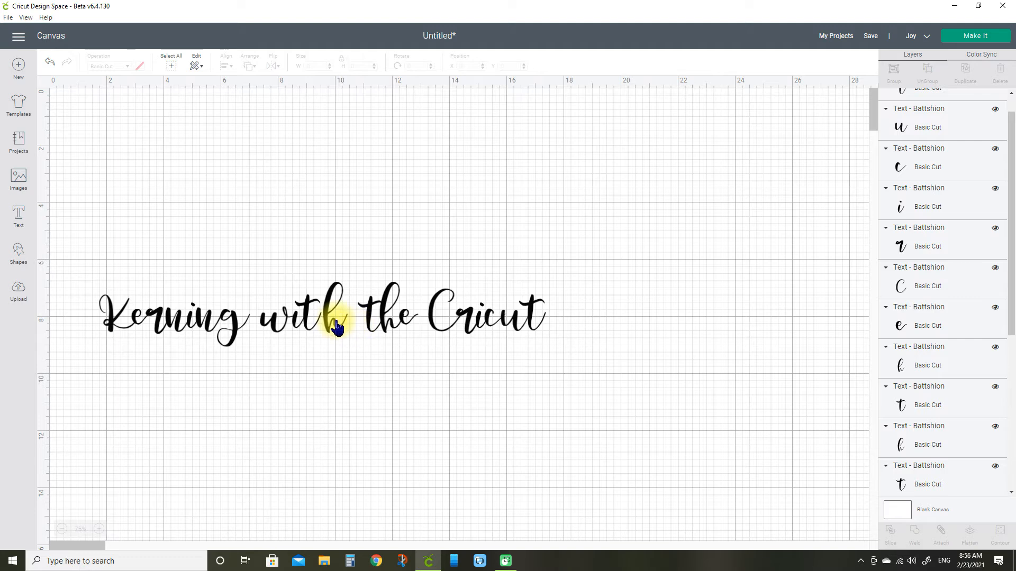
pyautogui.moveTo(335, 321); pyautogui.dragTo(345, 332)
pyautogui.click(380, 373)
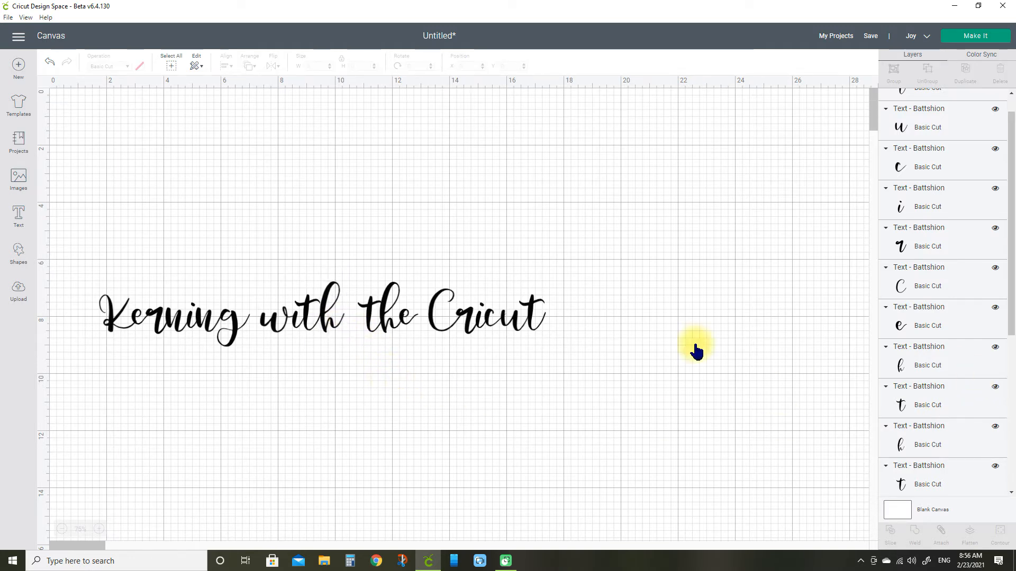
pyautogui.moveTo(333, 321); pyautogui.dragTo(299, 328)
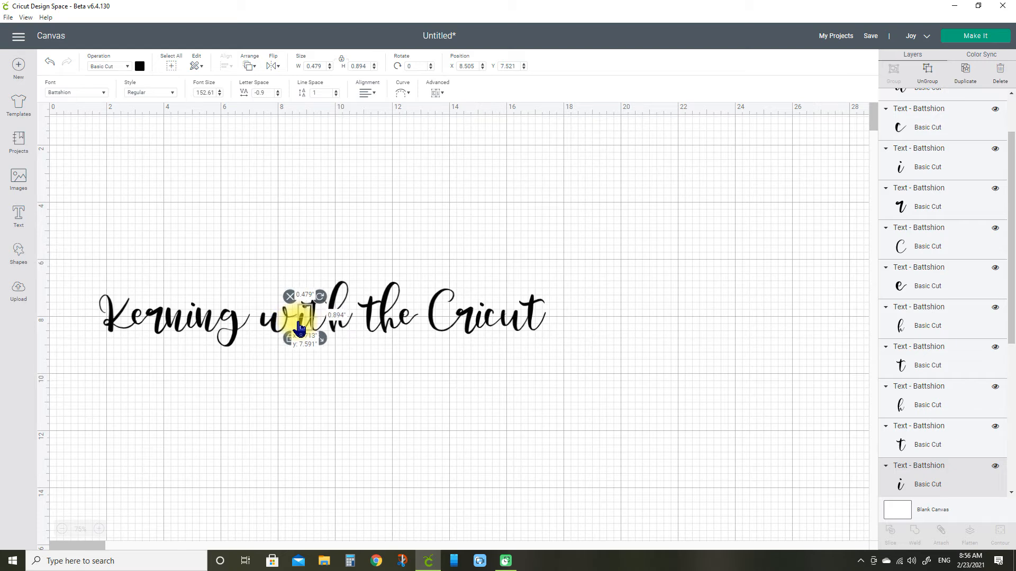
pyautogui.click(227, 386)
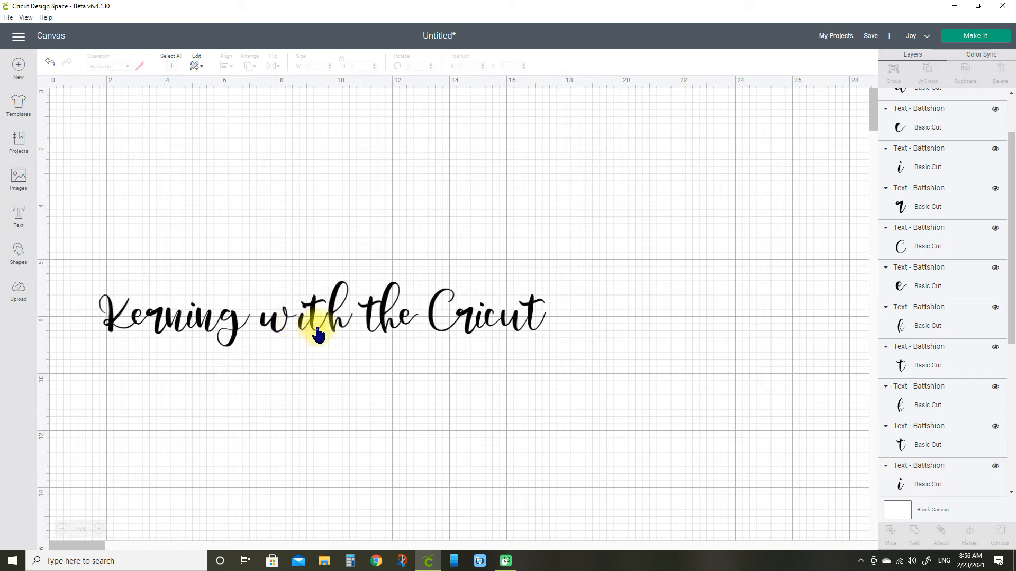
pyautogui.click(296, 323)
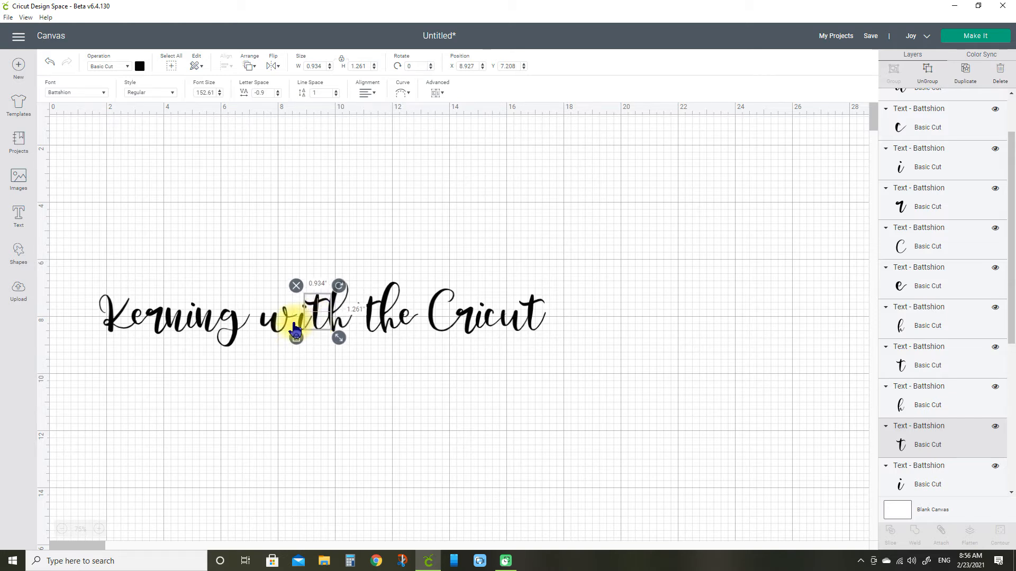
pyautogui.moveTo(300, 327); pyautogui.dragTo(289, 330)
pyautogui.click(283, 330)
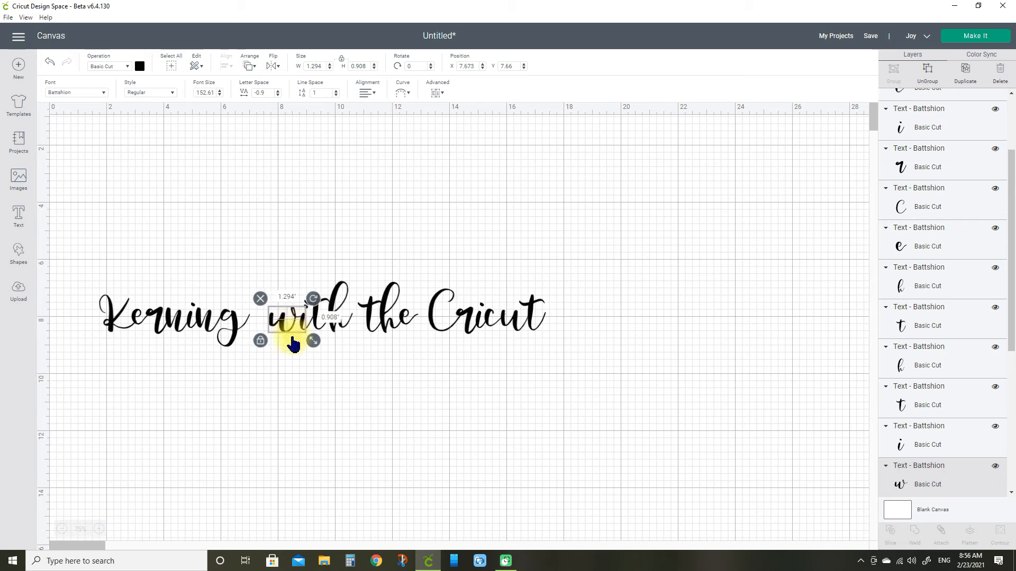
pyautogui.click(299, 371)
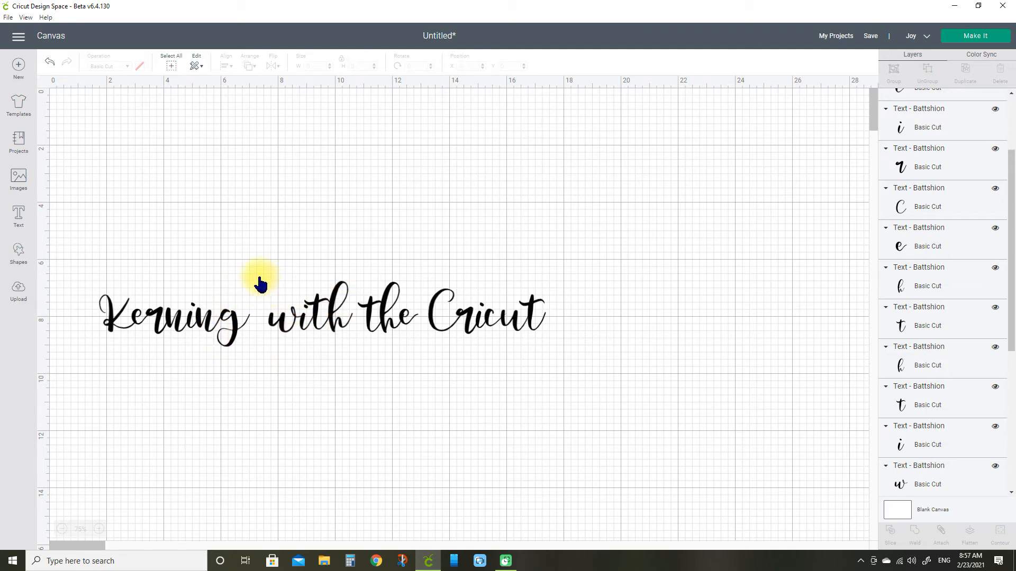
# Group the four letters of "with" and move the word slightly left to about X 7.52, Y 6.75
pyautogui.moveTo(267, 284); pyautogui.dragTo(346, 341)
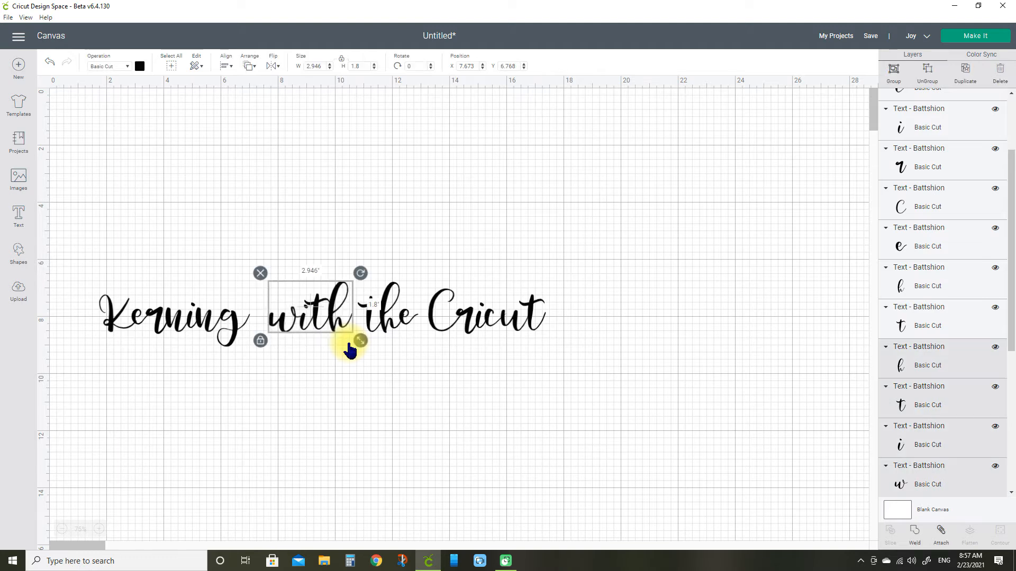
pyautogui.click(893, 69)
pyautogui.moveTo(335, 321); pyautogui.dragTo(328, 324)
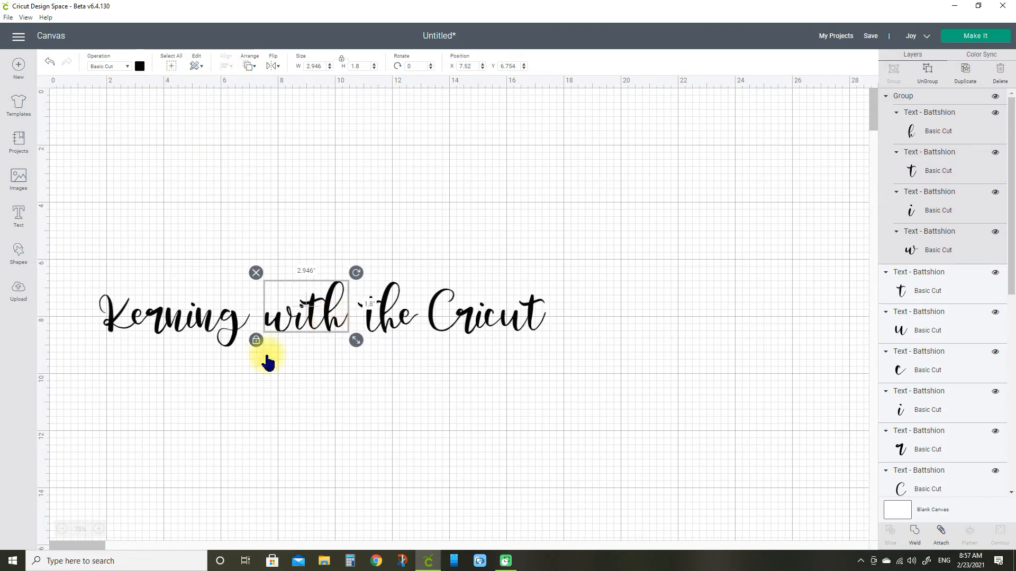
# Select all the letters of the phrase, including the "with" group, and group them together
pyautogui.click(175, 320)
pyautogui.moveTo(85, 273); pyautogui.dragTo(548, 352)
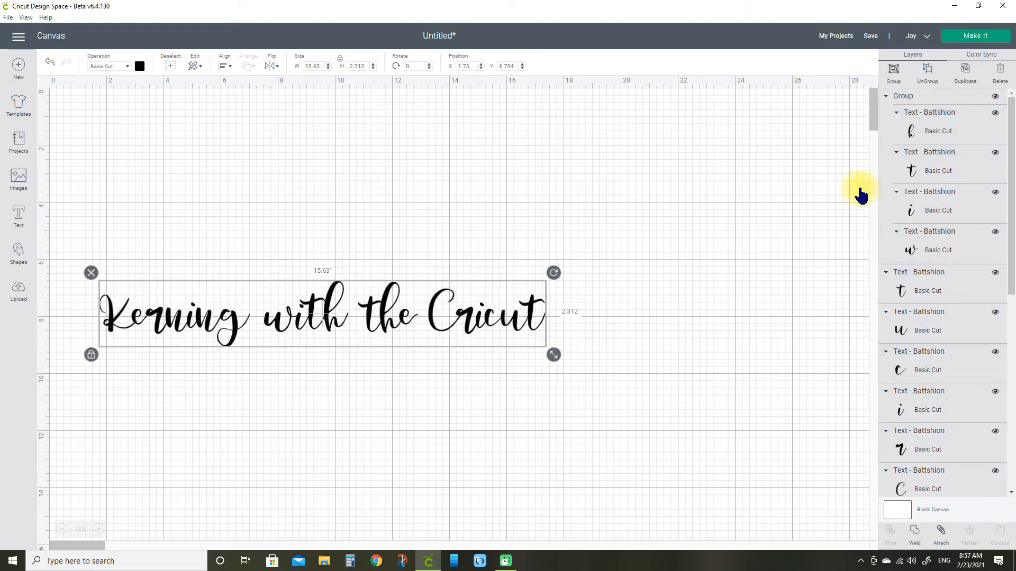
pyautogui.click(895, 72)
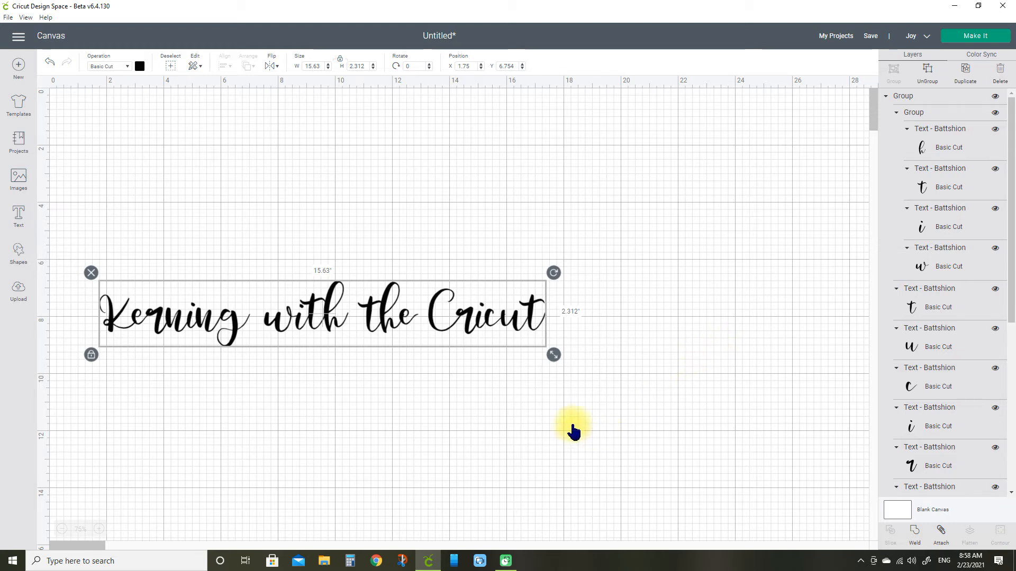
pyautogui.click(622, 425)
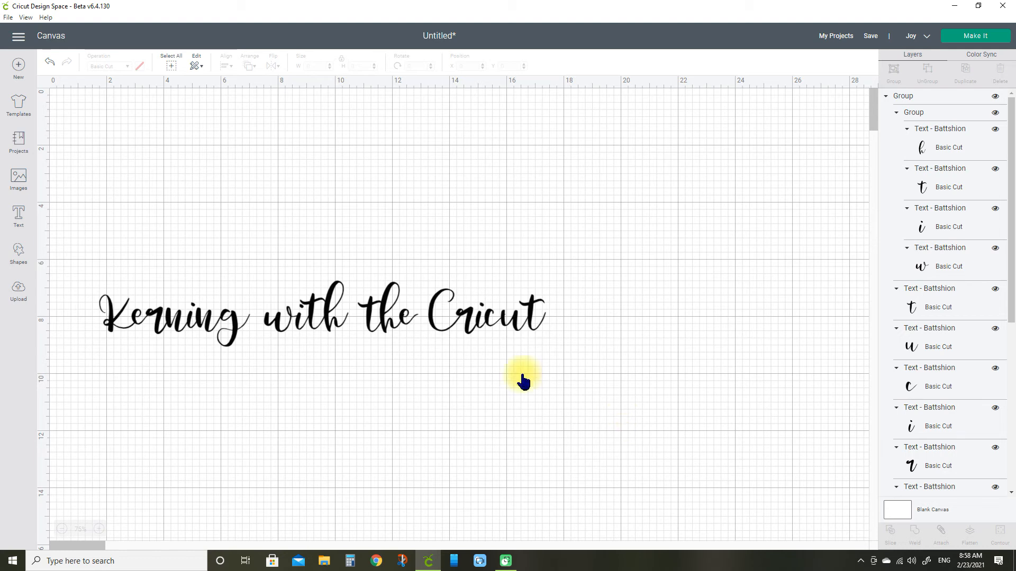
# Set the machine to Maker and open the cutting mat preview to examine how the grouped letters are laid out
pyautogui.click(920, 35)
pyautogui.click(891, 79)
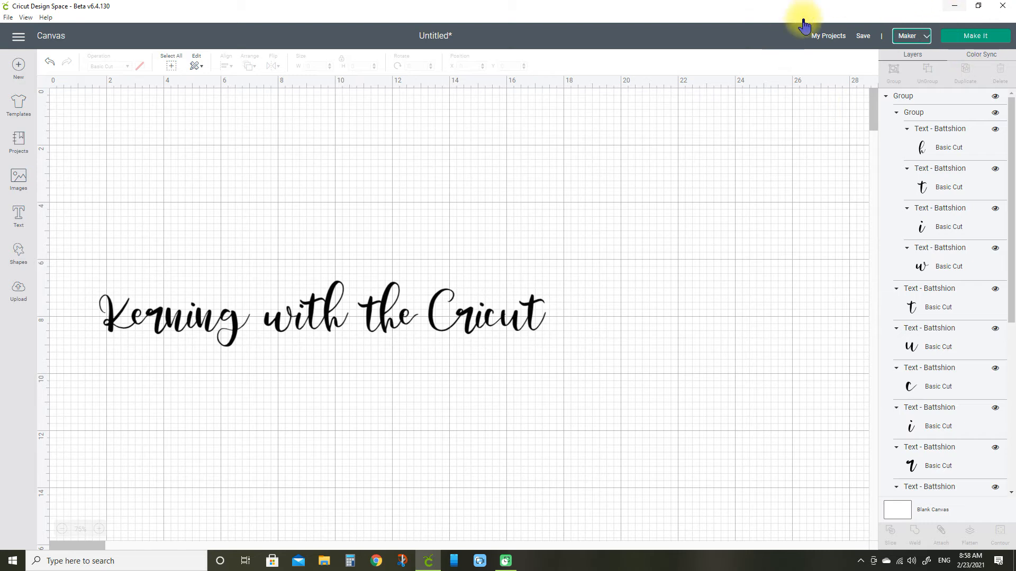
pyautogui.click(975, 35)
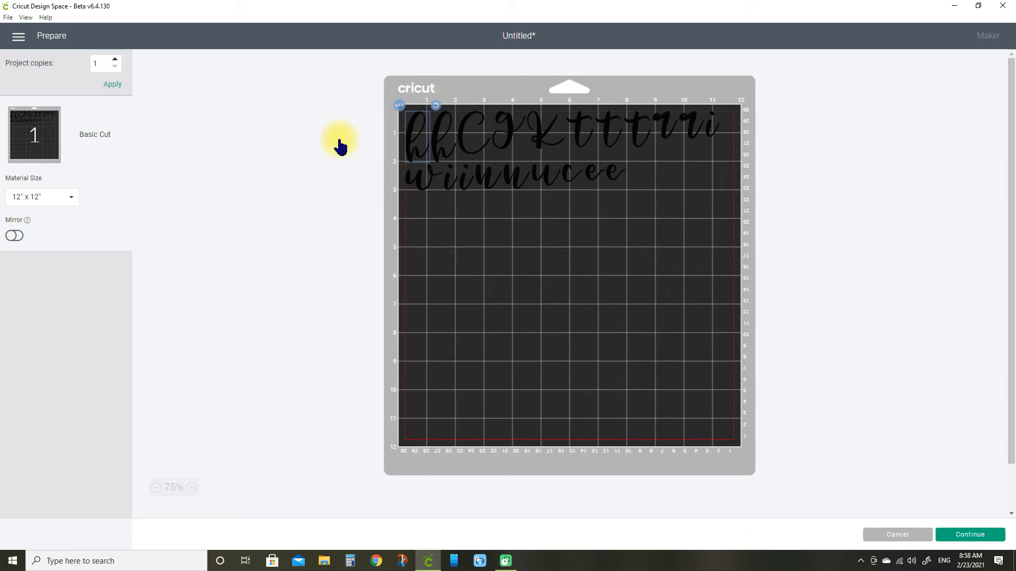
pyautogui.click(1000, 535)
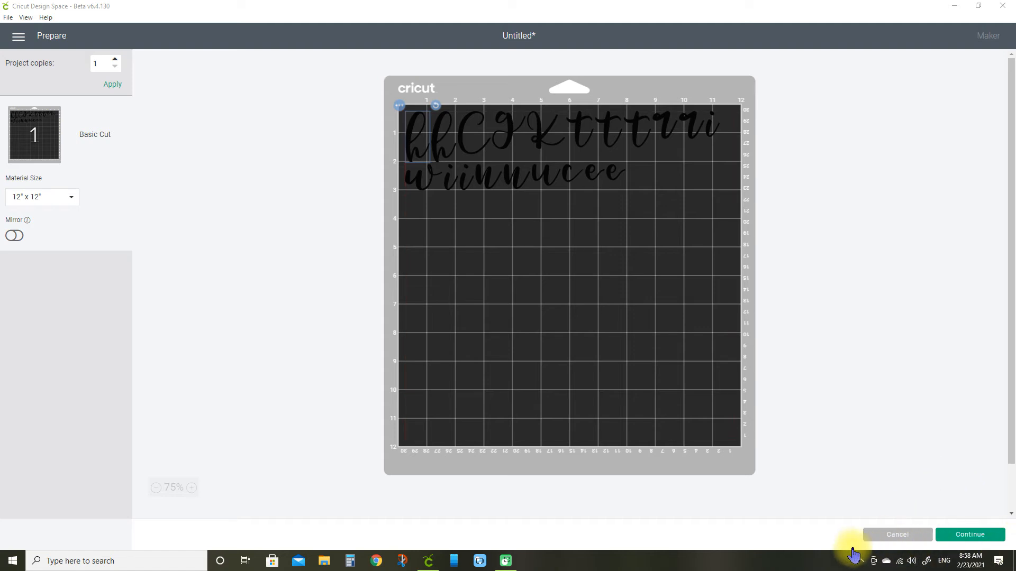
pyautogui.scroll(-1, 919, 420)
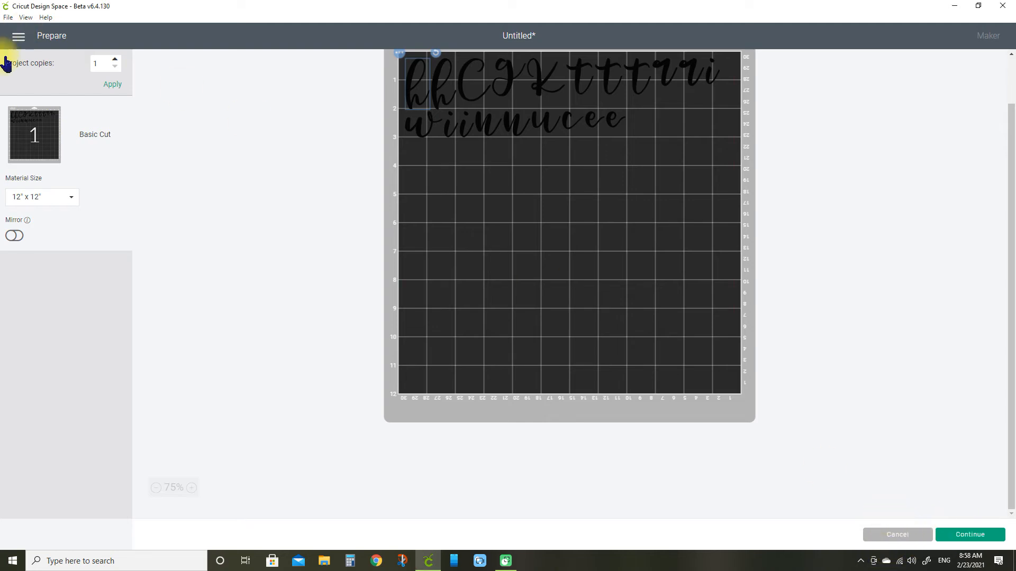
# Return from the mat preview to the canvas and select the grouped "Kerning with the Cricut" phrase
pyautogui.click(18, 36)
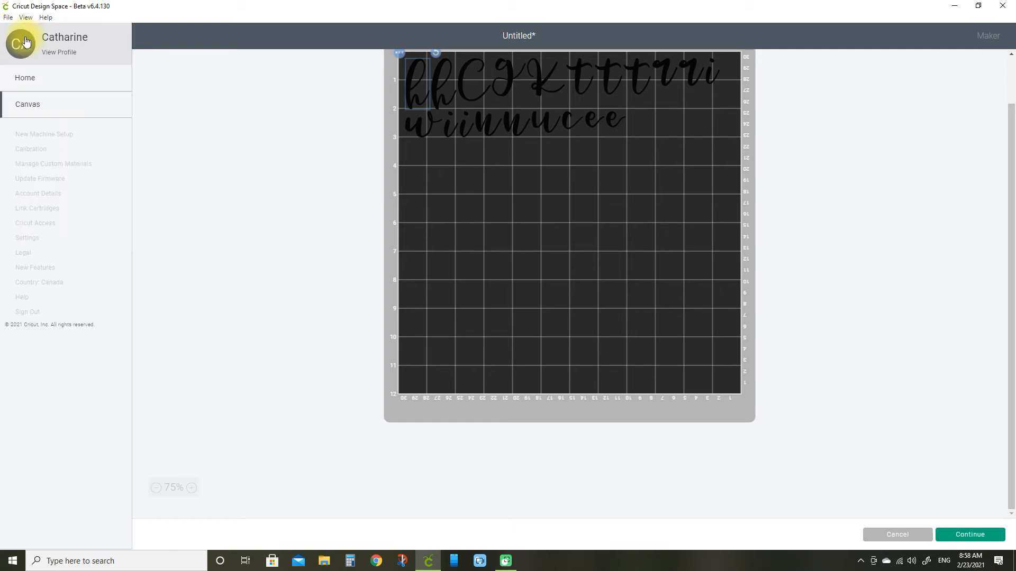
pyautogui.click(23, 109)
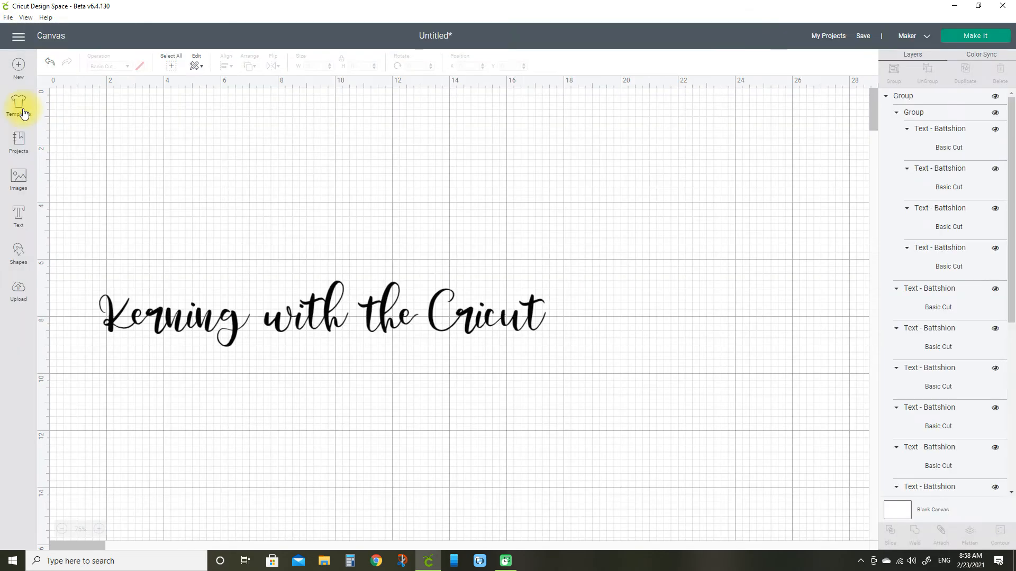
pyautogui.click(505, 317)
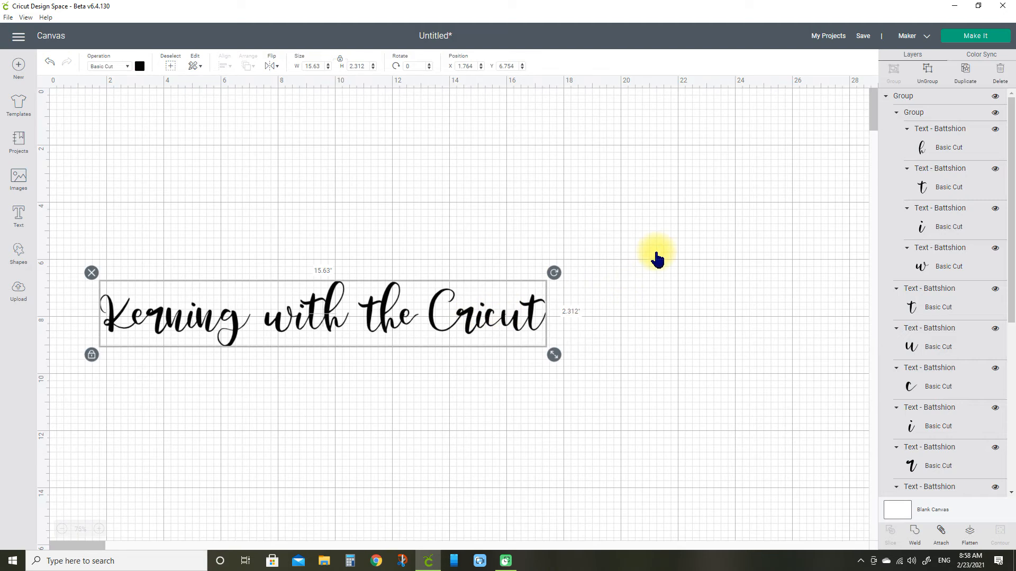
# Move the grouped phrase to about X 4.44, Y 8.53 and ungroup its letters
pyautogui.moveTo(499, 263); pyautogui.dragTo(521, 302)
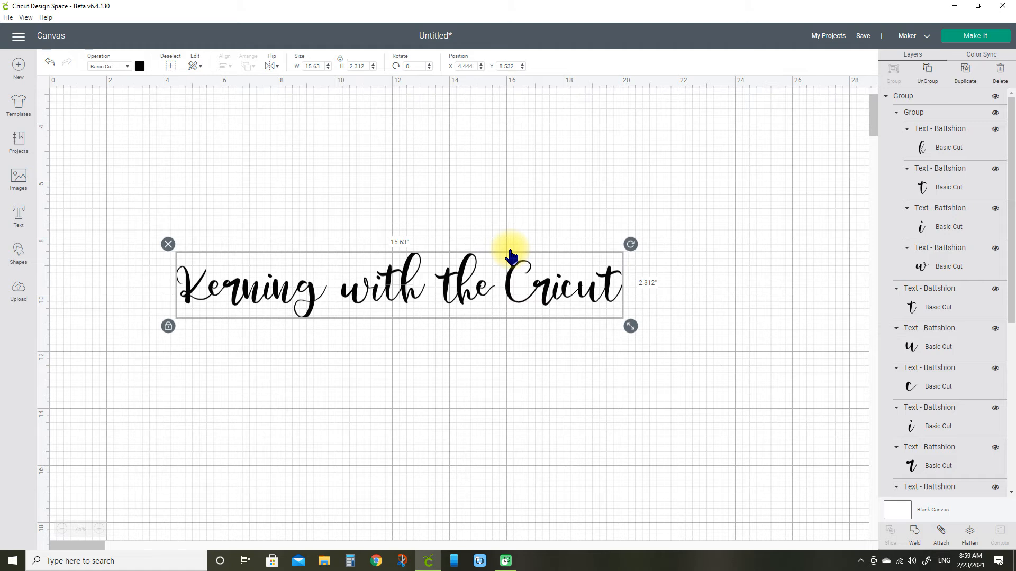
pyautogui.click(533, 419)
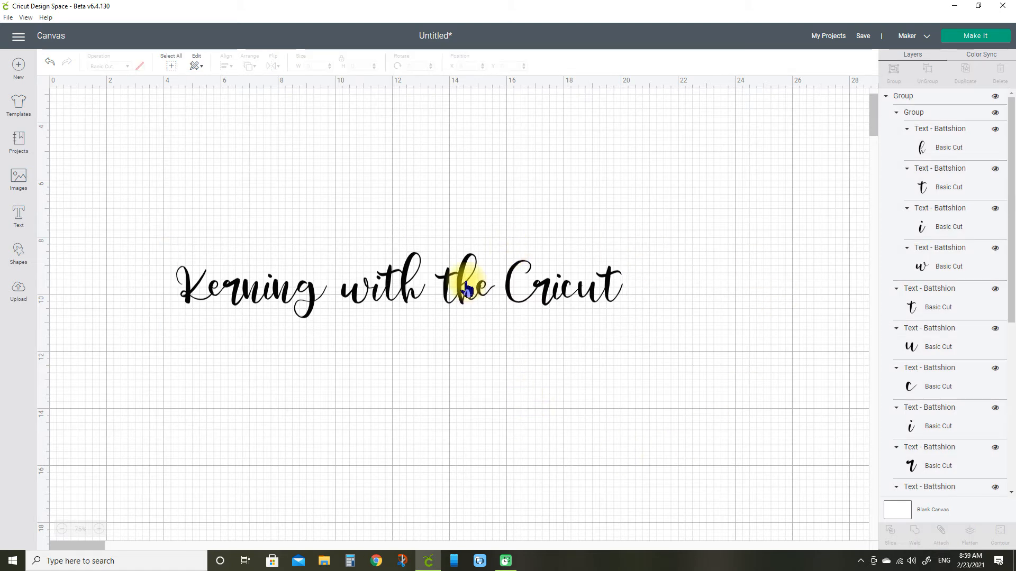
pyautogui.click(460, 285)
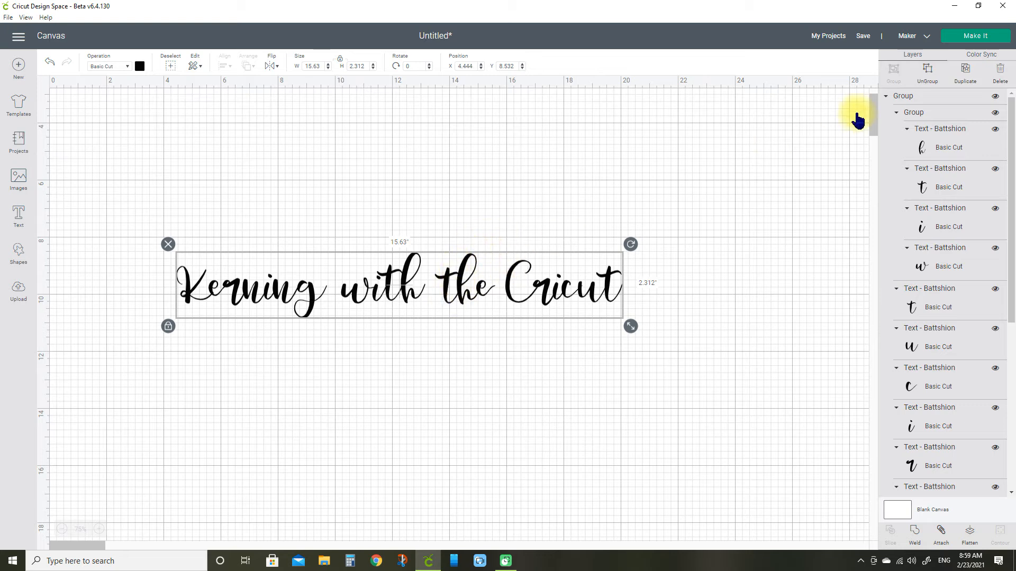
pyautogui.click(929, 78)
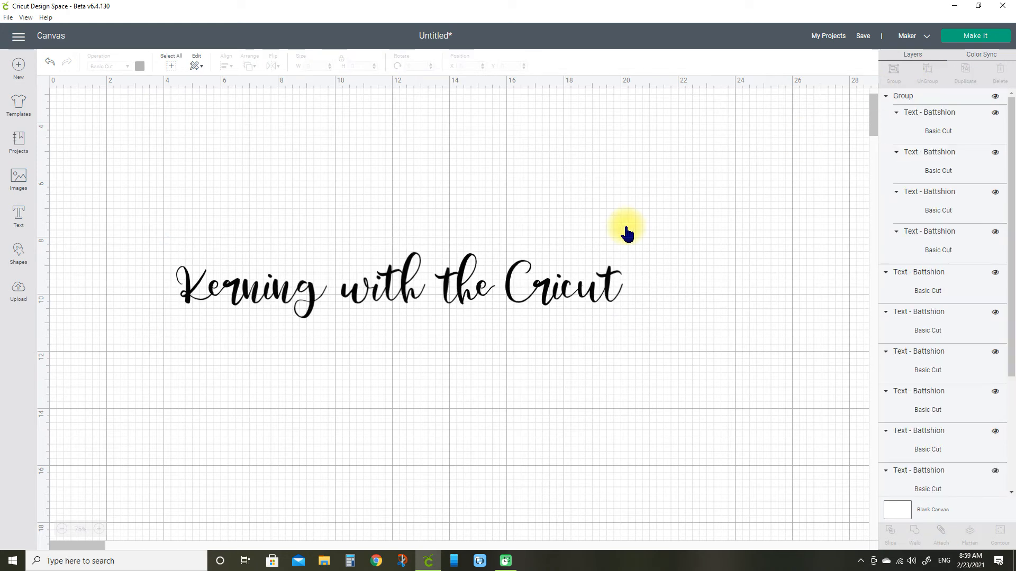
# Move the letter "e" of "the" slightly right, closer to the "C" of "Cricut"
pyautogui.click(469, 298)
pyautogui.moveTo(467, 309); pyautogui.dragTo(468, 285)
pyautogui.click(495, 296)
pyautogui.click(494, 350)
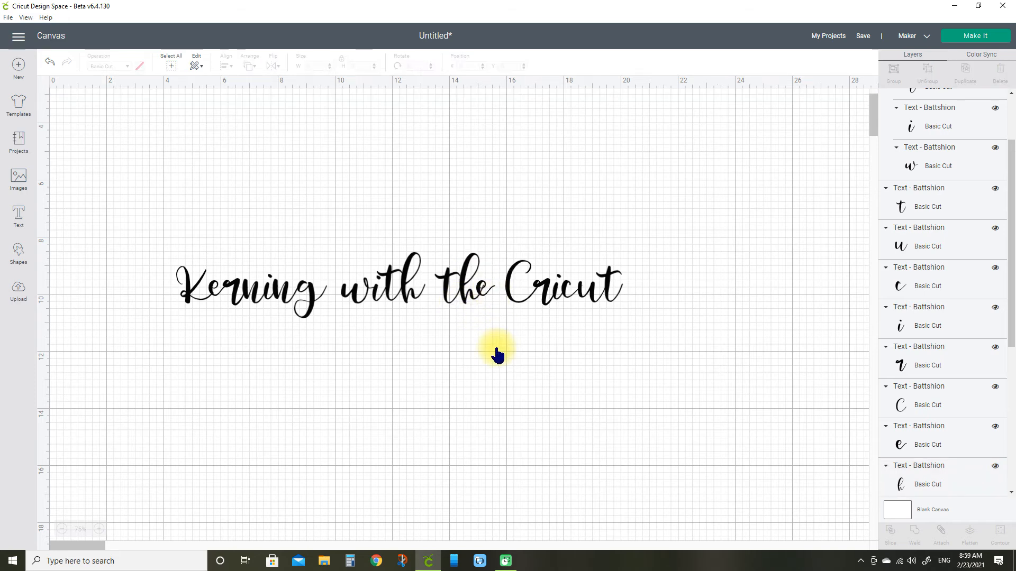
pyautogui.moveTo(472, 308); pyautogui.dragTo(492, 298)
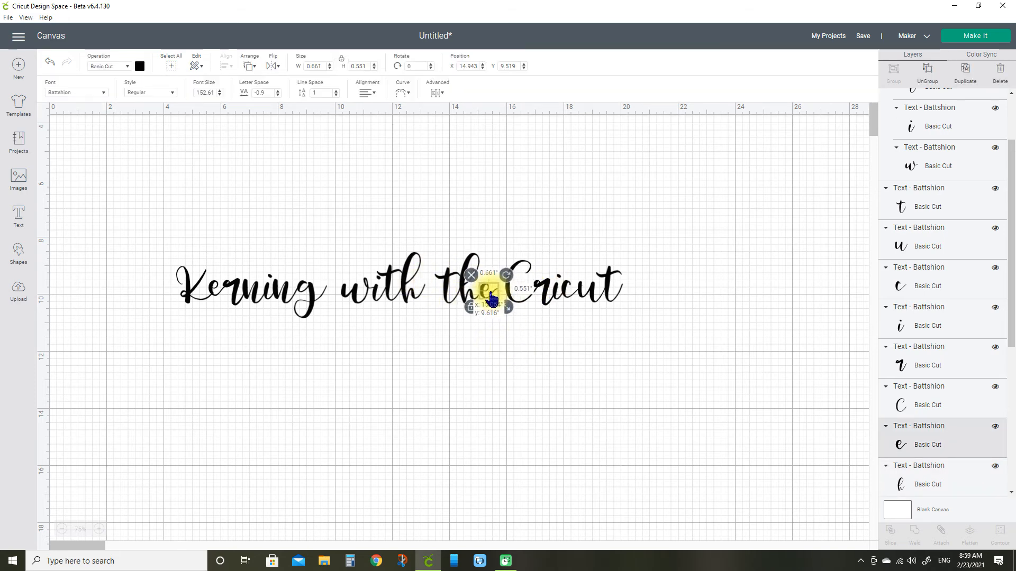
pyautogui.click(483, 340)
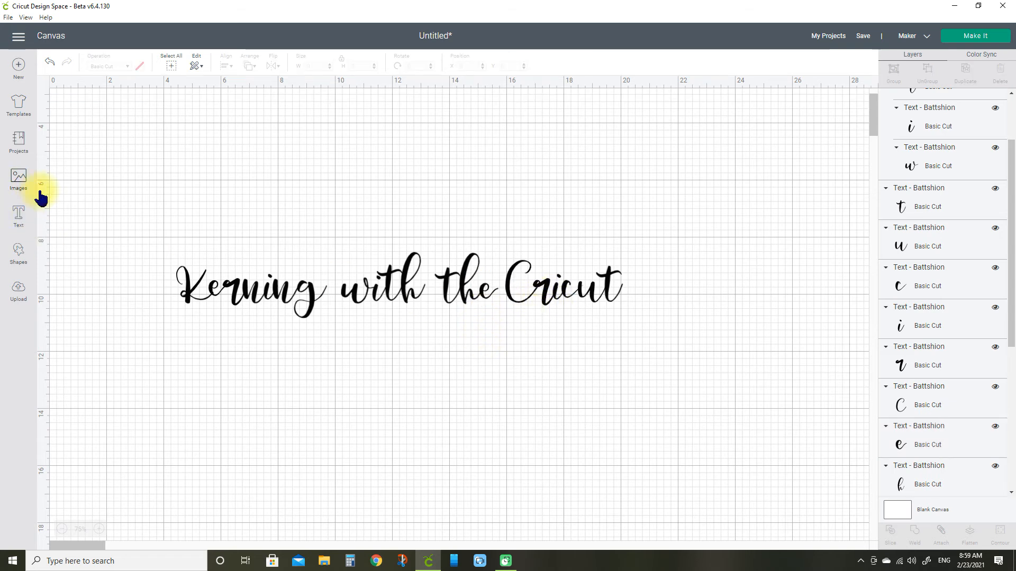
# Select all the letters, group them into one phrase, and move it to about X 5.44, Y 10.19
pyautogui.moveTo(41, 192); pyautogui.dragTo(693, 392)
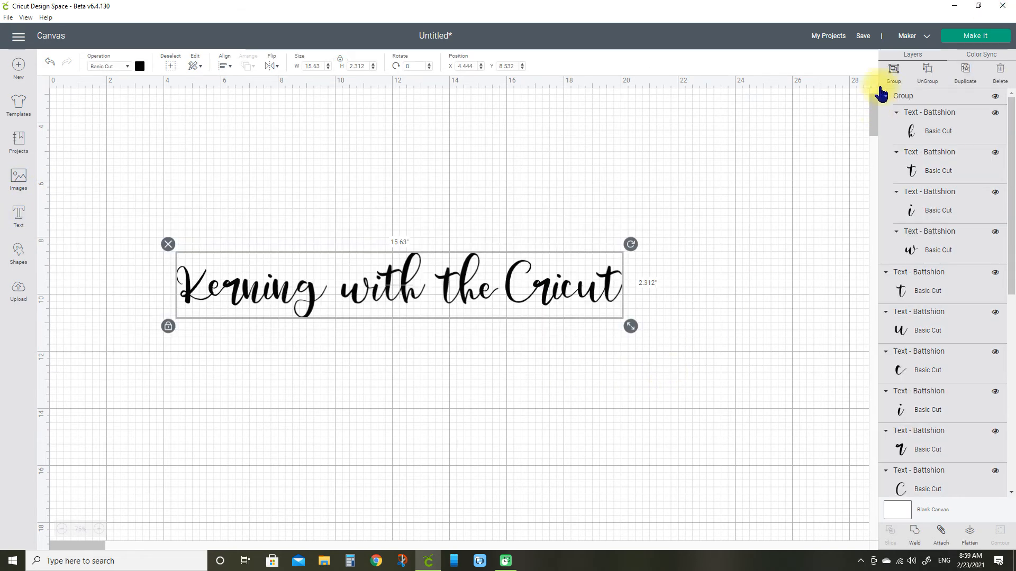
pyautogui.click(895, 70)
pyautogui.click(736, 340)
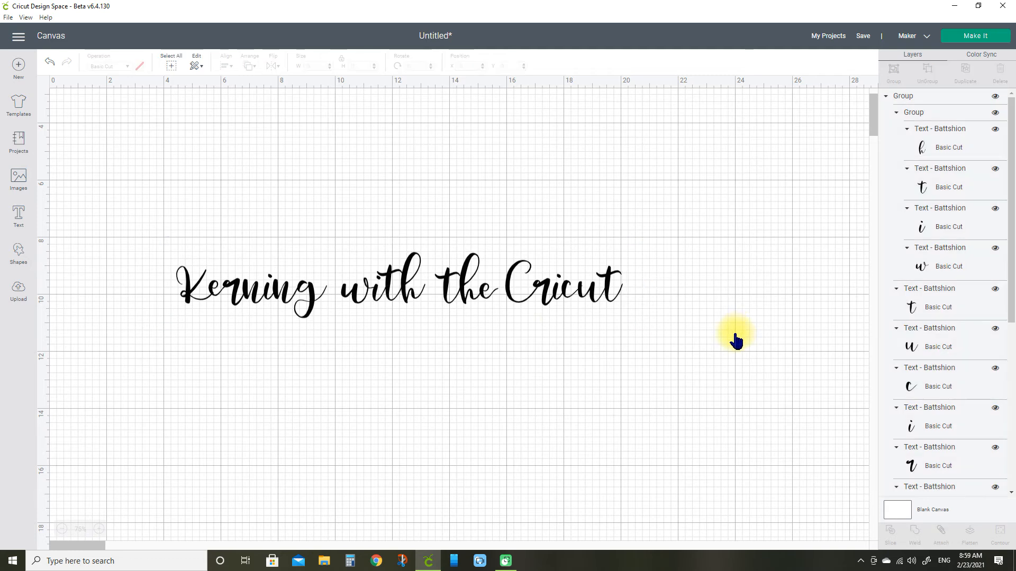
pyautogui.moveTo(585, 288); pyautogui.dragTo(622, 350)
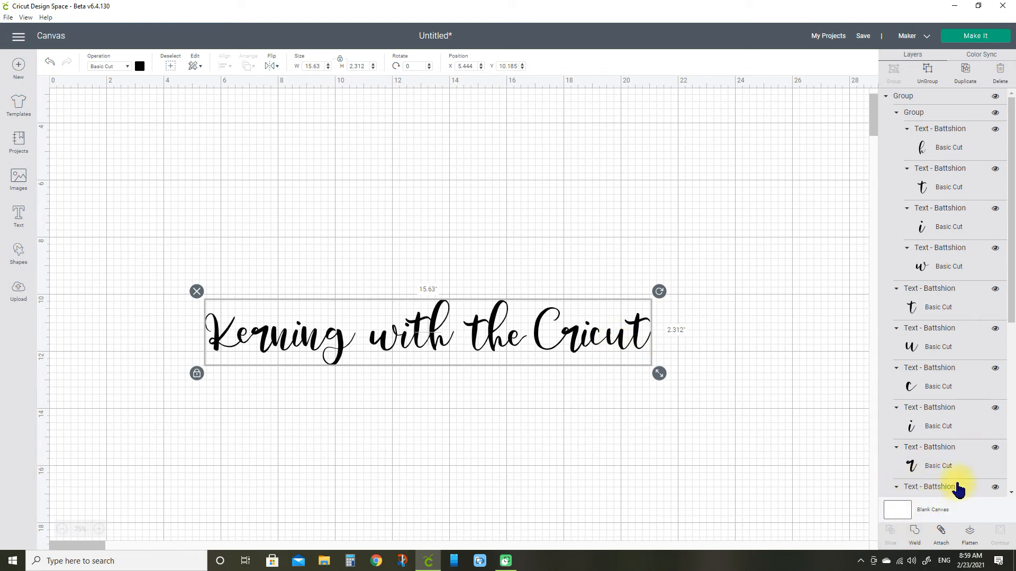
# Weld the grouped phrase into one shape and move it to about X 5.01, Y 10.12
pyautogui.click(914, 532)
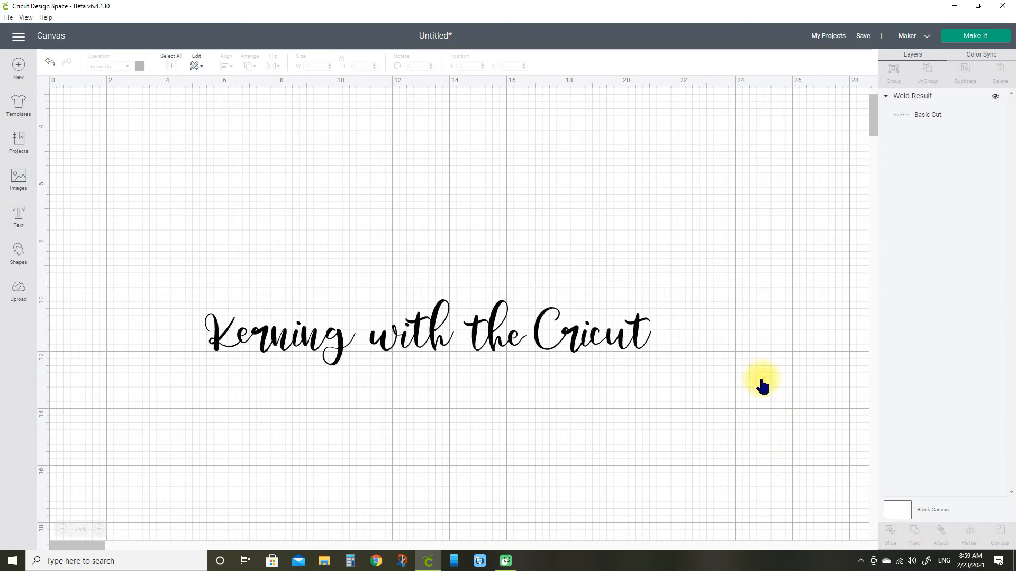
pyautogui.click(929, 117)
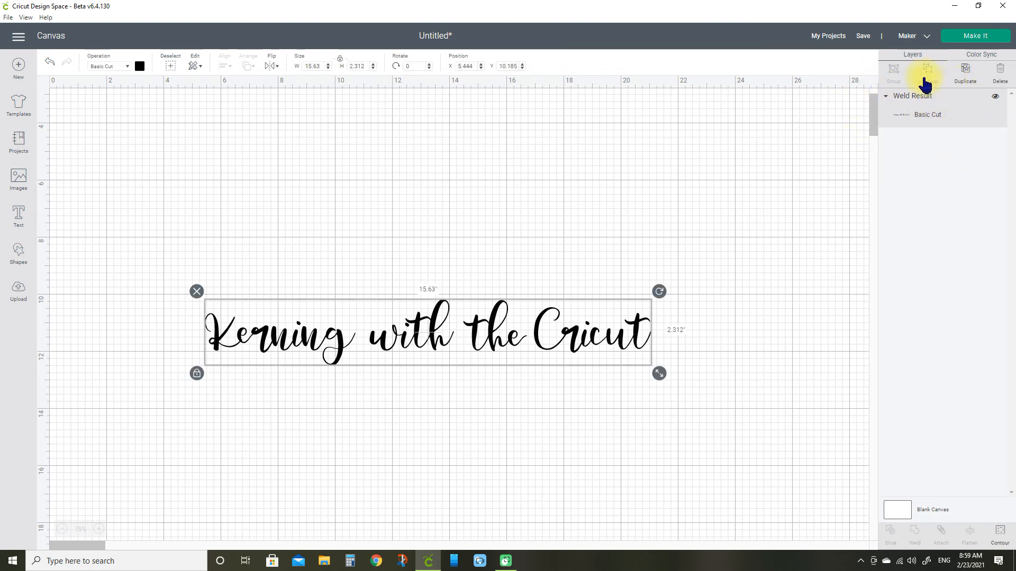
pyautogui.moveTo(517, 334)
pyautogui.mouseDown()
pyautogui.moveTo(526, 379)
pyautogui.moveTo(517, 333)
pyautogui.moveTo(505, 331)
pyautogui.mouseUp()
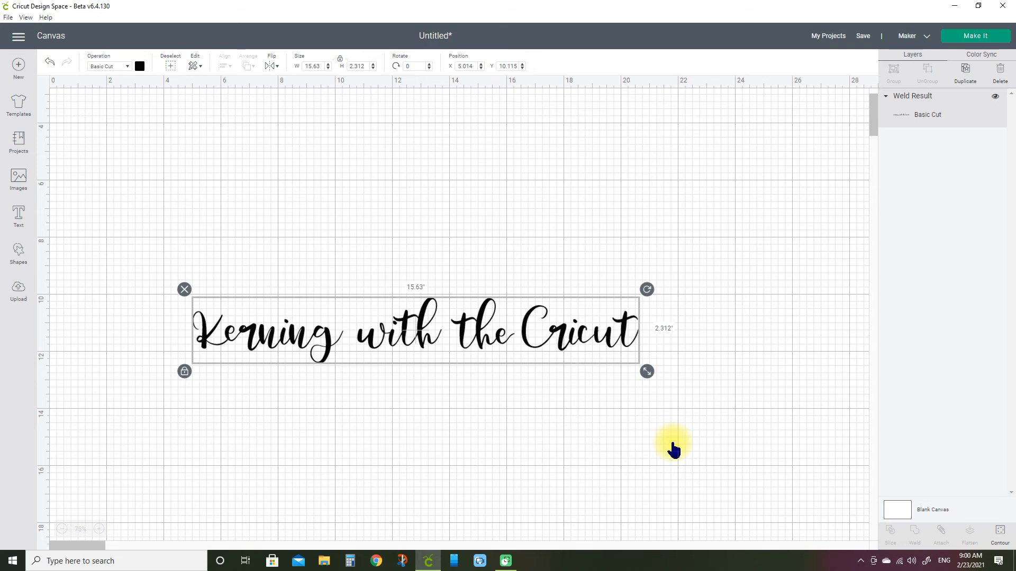
# Undo the last move and the weld of the phrase
pyautogui.click(50, 65)
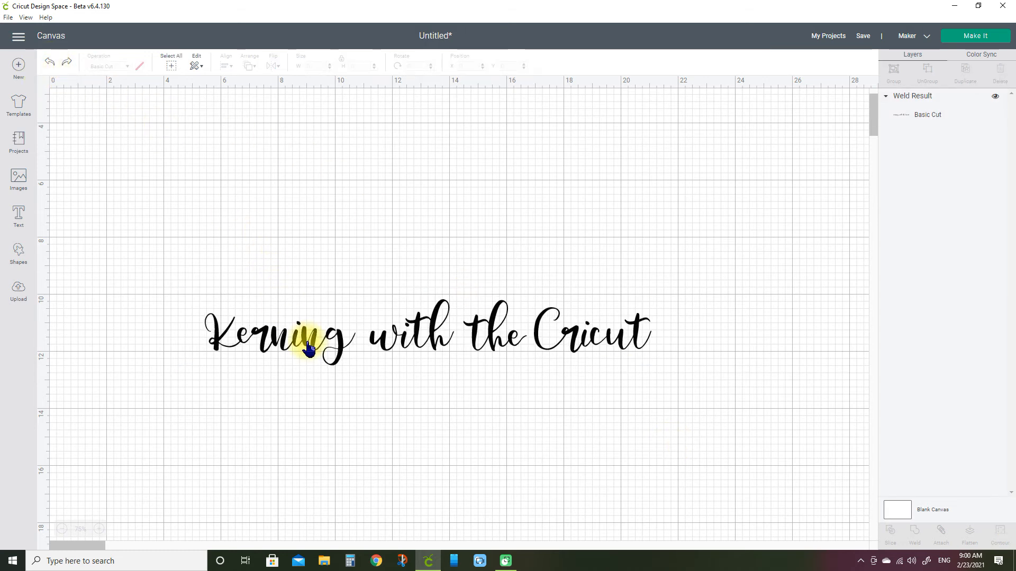
pyautogui.click(305, 342)
pyautogui.click(55, 65)
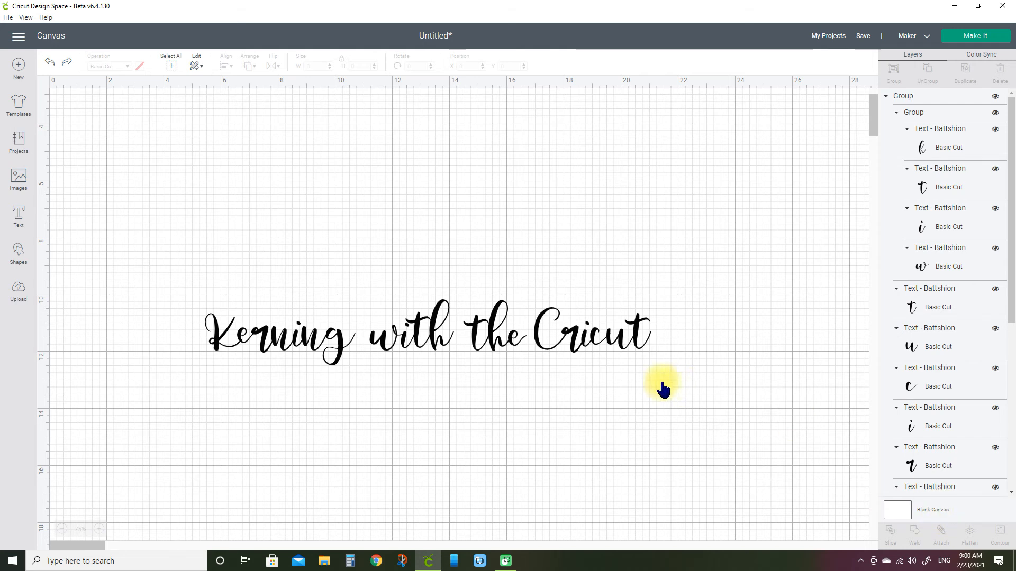
# Weld the grouped "Kerning with the Cricut" phrase into one shape and open its cutting mat preview
pyautogui.click(552, 328)
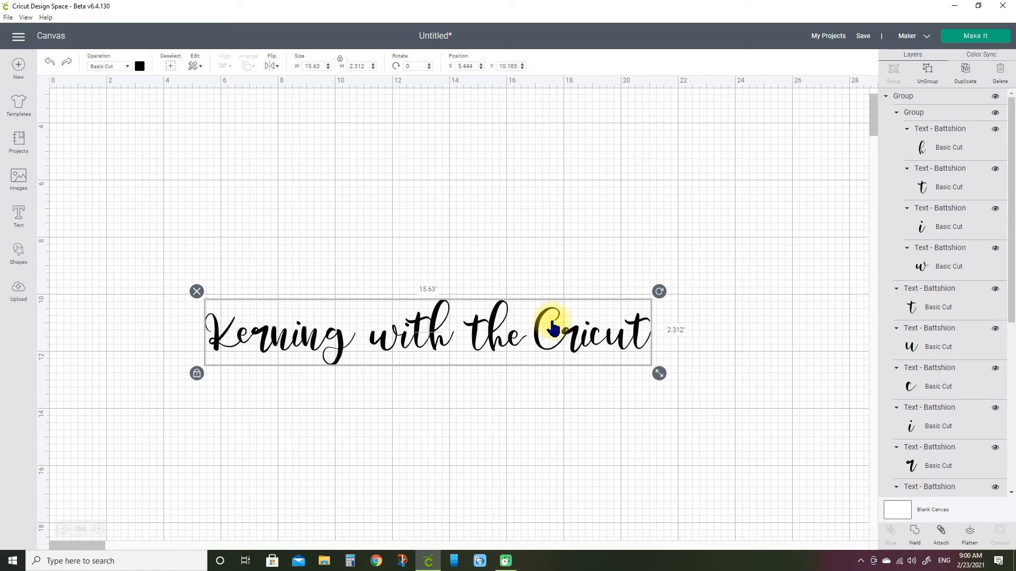
pyautogui.click(918, 531)
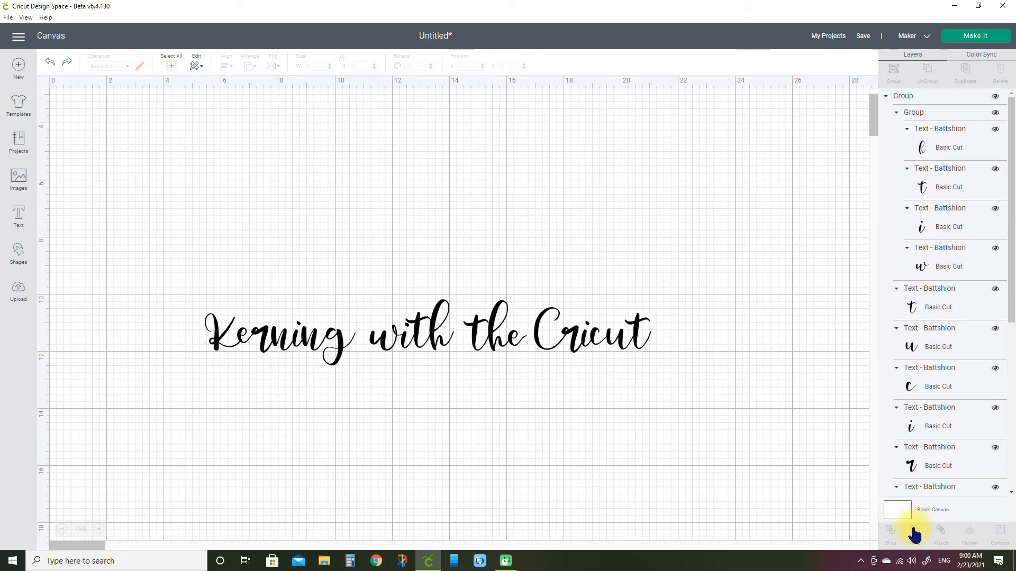
pyautogui.click(975, 37)
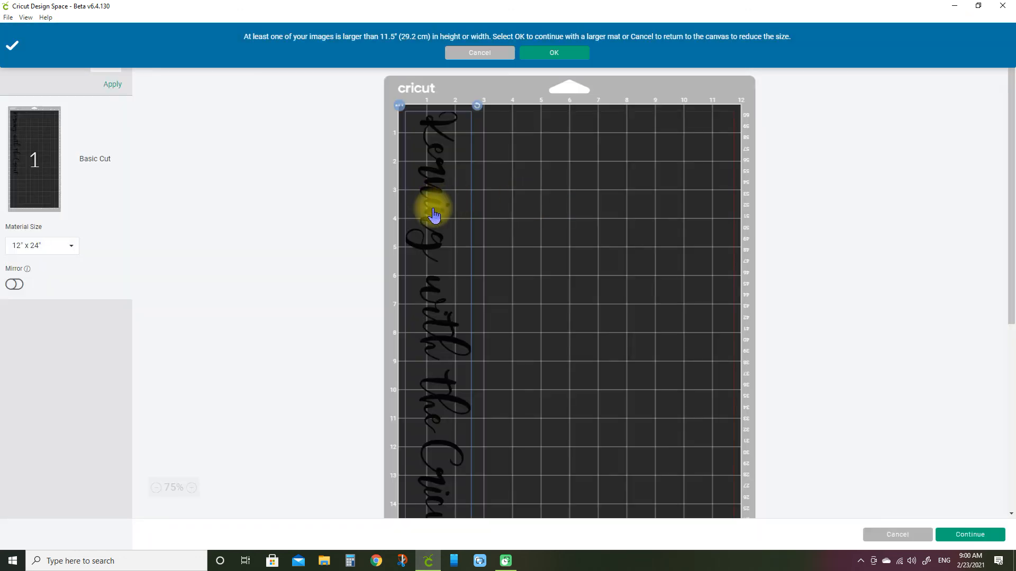
# Test moving the welded phrase across the mat as a single piece and put it back at the mat's left edge
pyautogui.moveTo(431, 211); pyautogui.dragTo(560, 219)
pyautogui.scroll(-1, 560, 220)
pyautogui.scroll(-5, 560, 220)
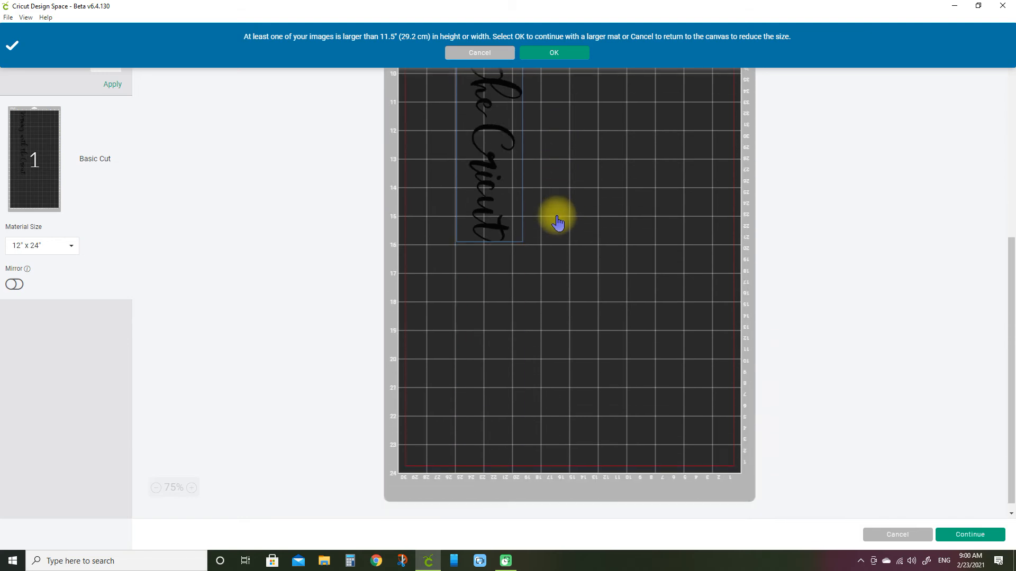
pyautogui.scroll(7, 555, 219)
pyautogui.moveTo(503, 317); pyautogui.dragTo(447, 327)
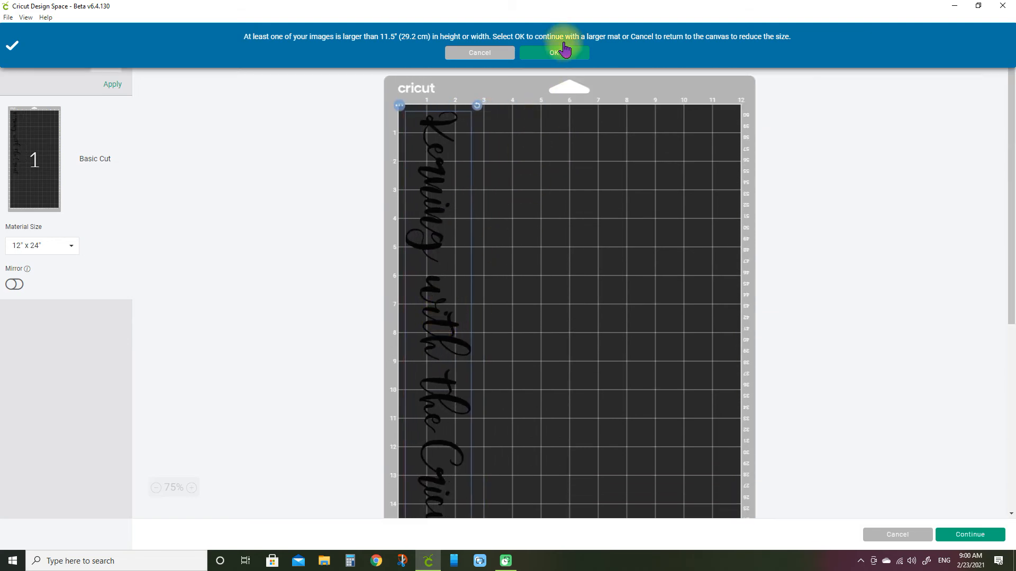
# Accept the larger 12" x 24" mat and examine the welded phrase's layout along its full length
pyautogui.scroll(-5, 550, 224)
pyautogui.scroll(5, 549, 231)
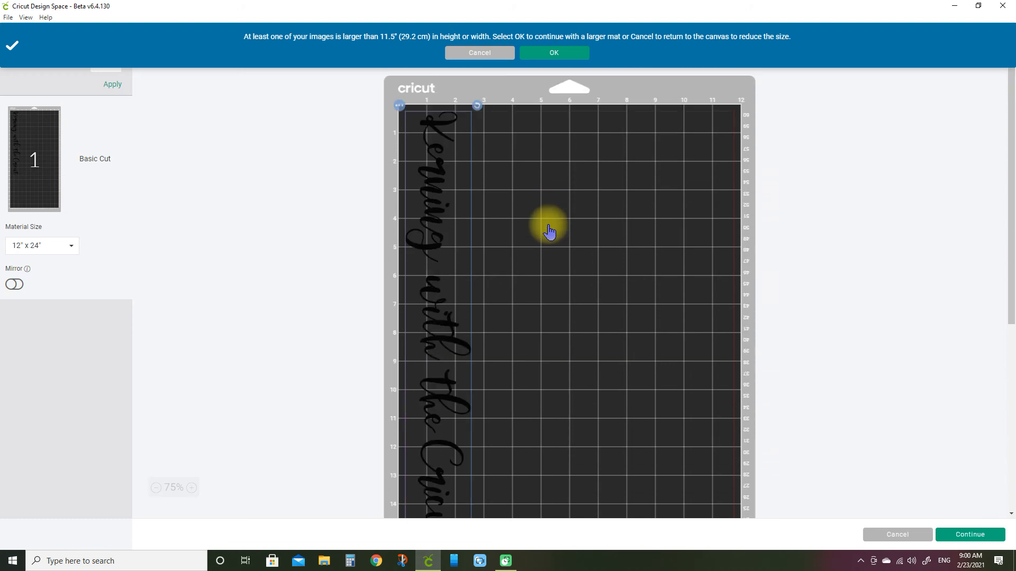
pyautogui.scroll(-7, 547, 195)
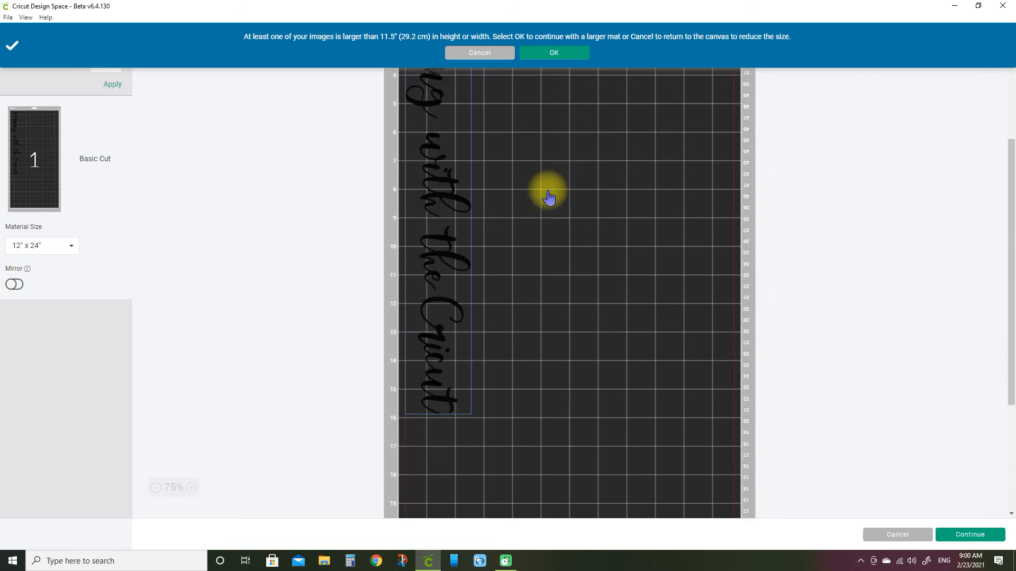
pyautogui.scroll(8, 684, 324)
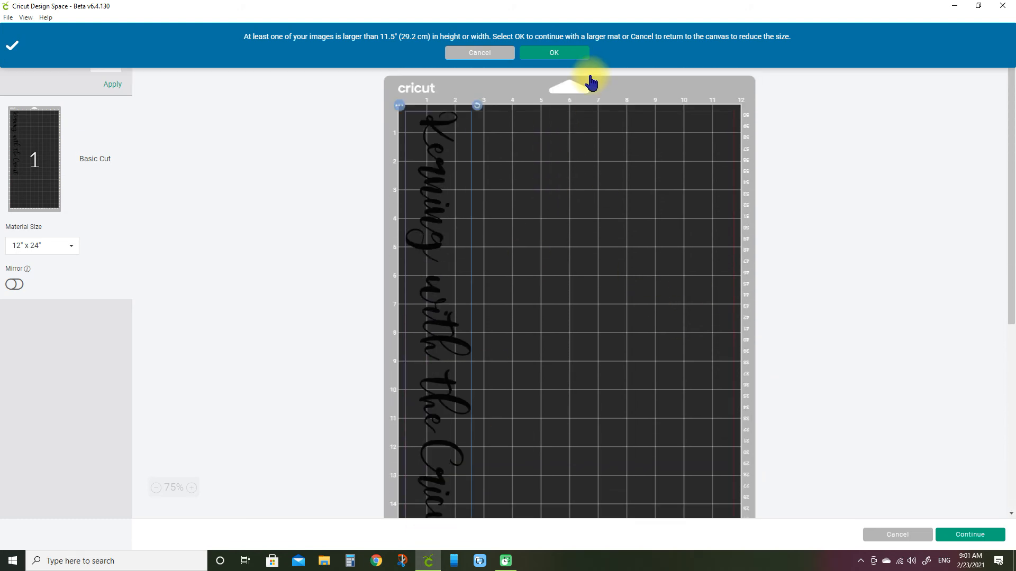
pyautogui.click(570, 58)
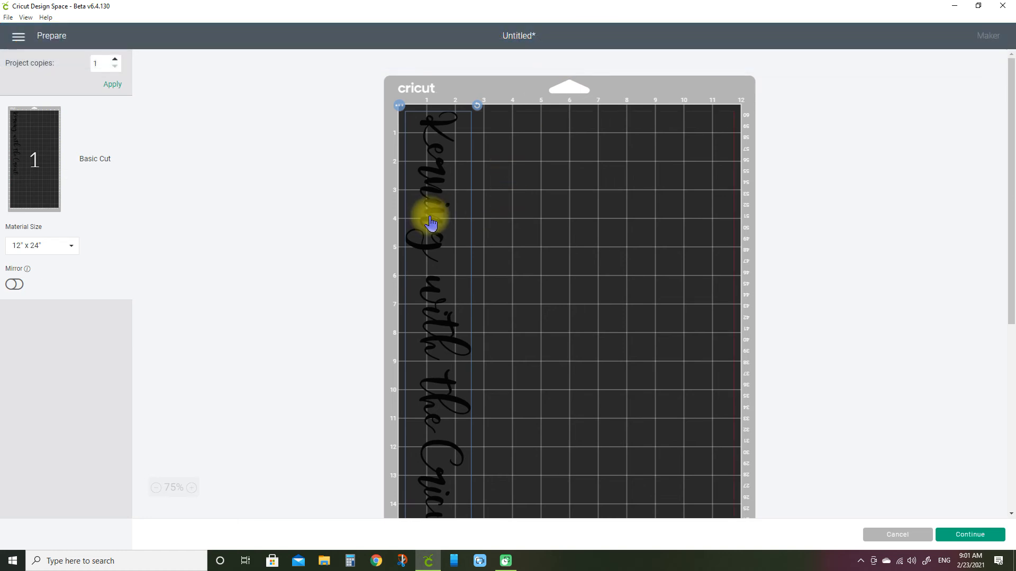
pyautogui.scroll(-1, 472, 233)
pyautogui.scroll(-5, 471, 230)
pyautogui.scroll(6, 479, 223)
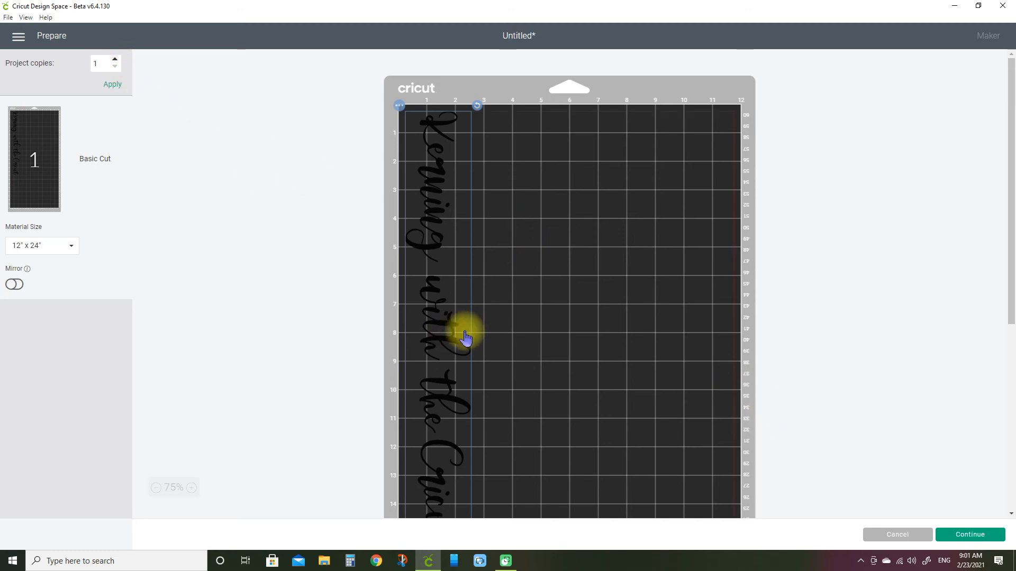
# Return to the canvas and set the welded phrase's width to 11.4 inches with proportions locked
pyautogui.click(19, 37)
pyautogui.click(21, 107)
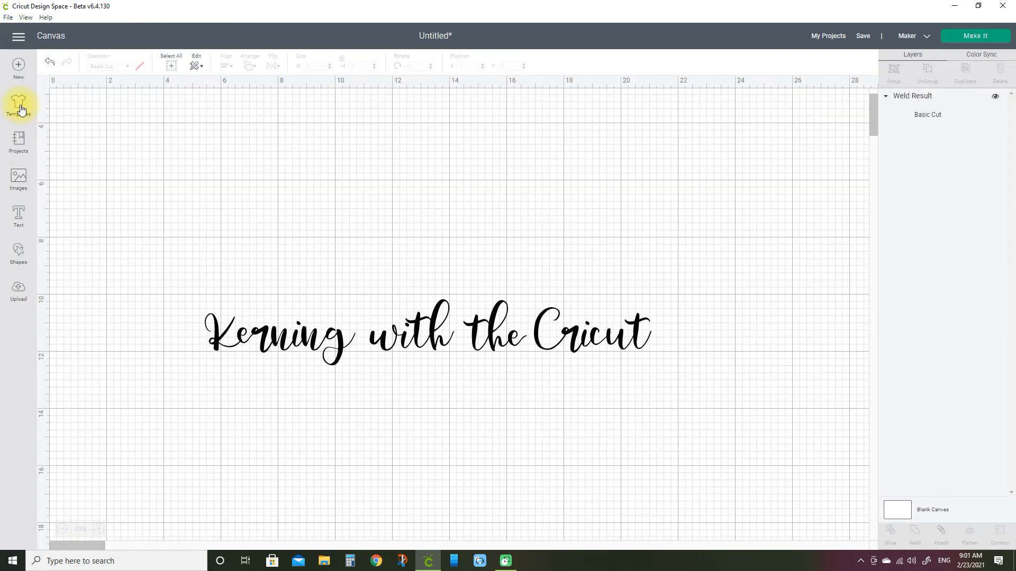
pyautogui.click(507, 336)
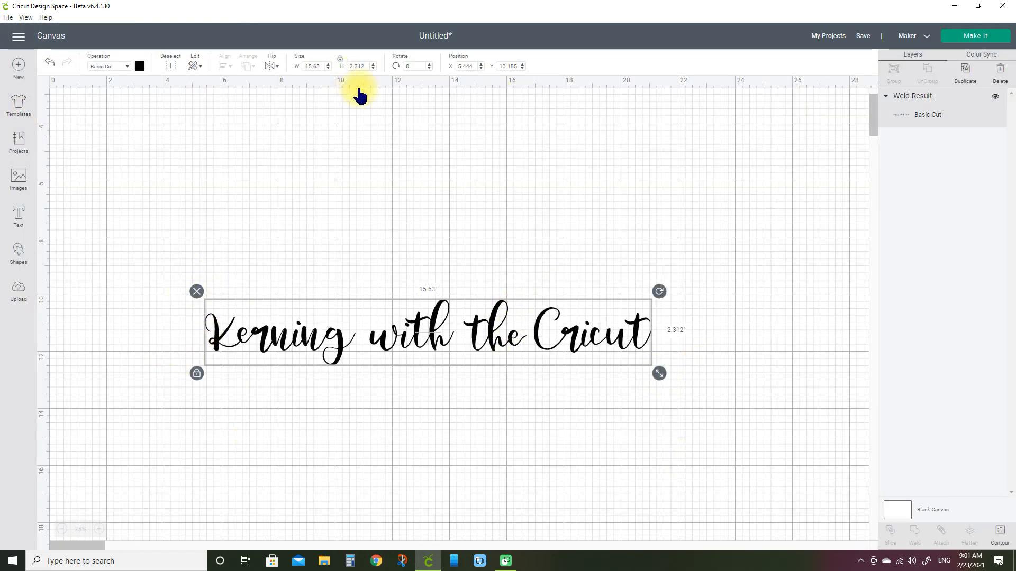
pyautogui.click(309, 66)
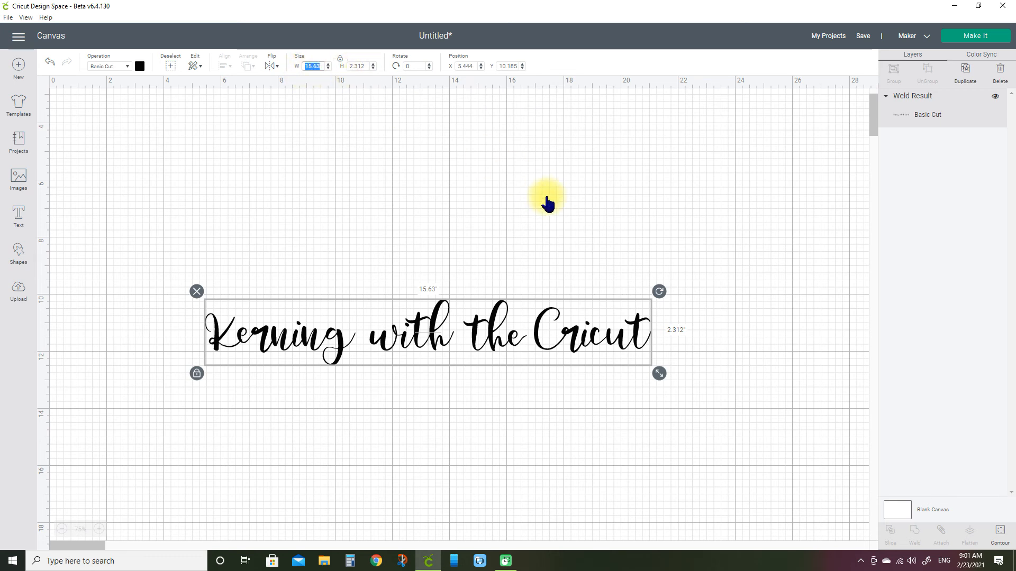
pyautogui.write('11.4')
pyautogui.press('Return')
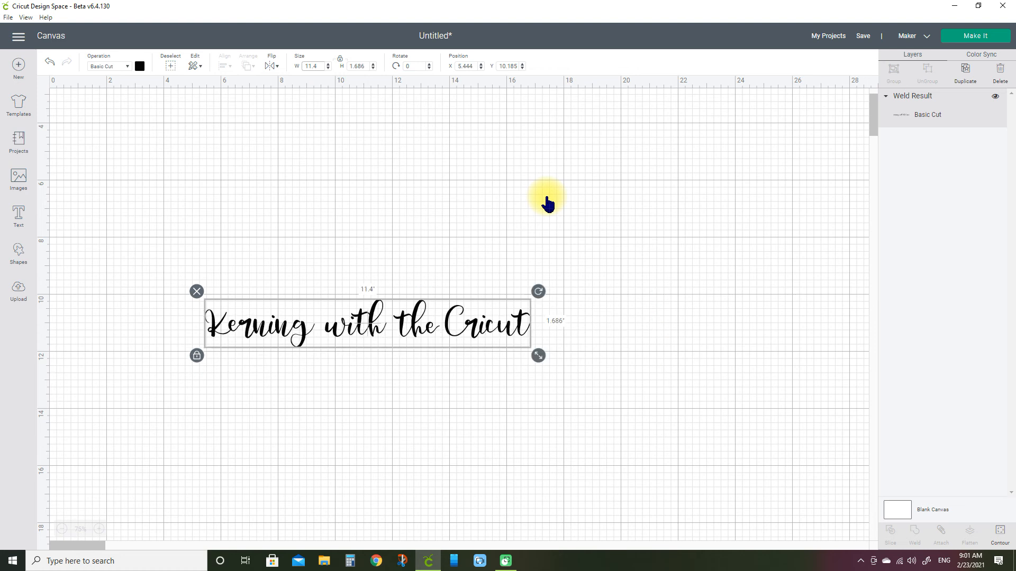
# Unlock the welded phrase's proportions and stretch it to about 11.51 inches wide and 2.84 inches high
pyautogui.click(623, 288)
pyautogui.click(465, 312)
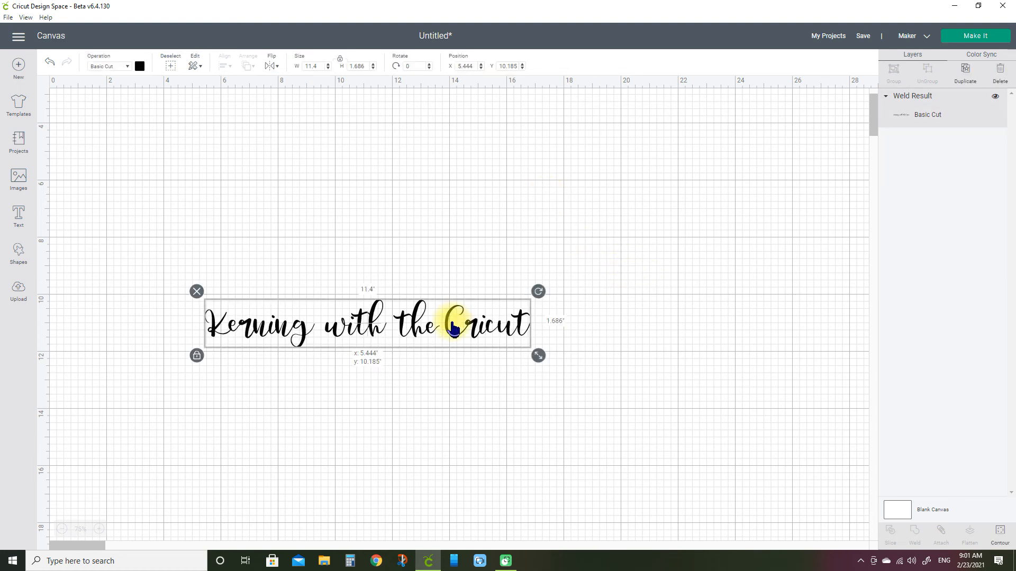
pyautogui.click(196, 355)
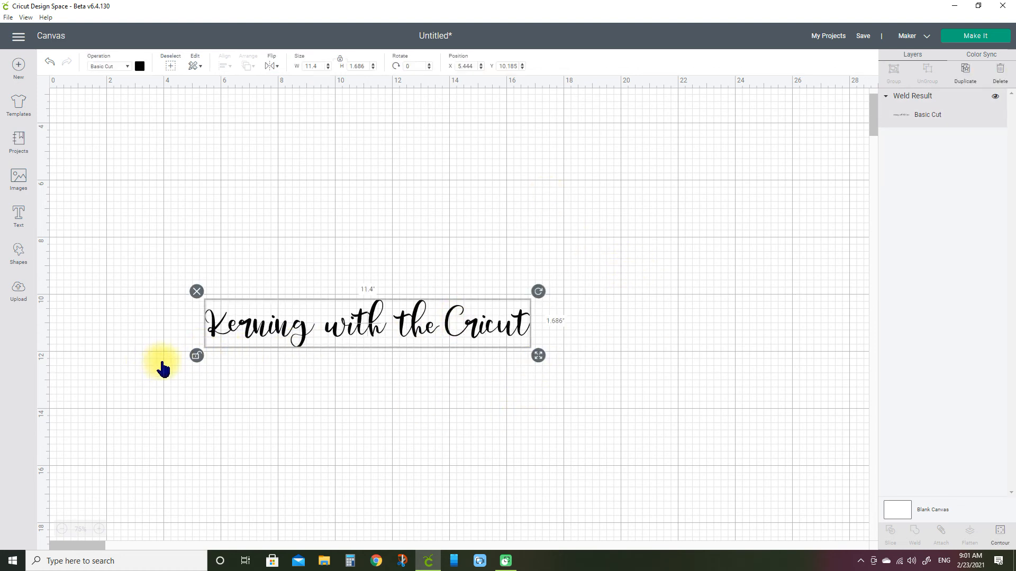
pyautogui.moveTo(538, 356); pyautogui.dragTo(540, 389)
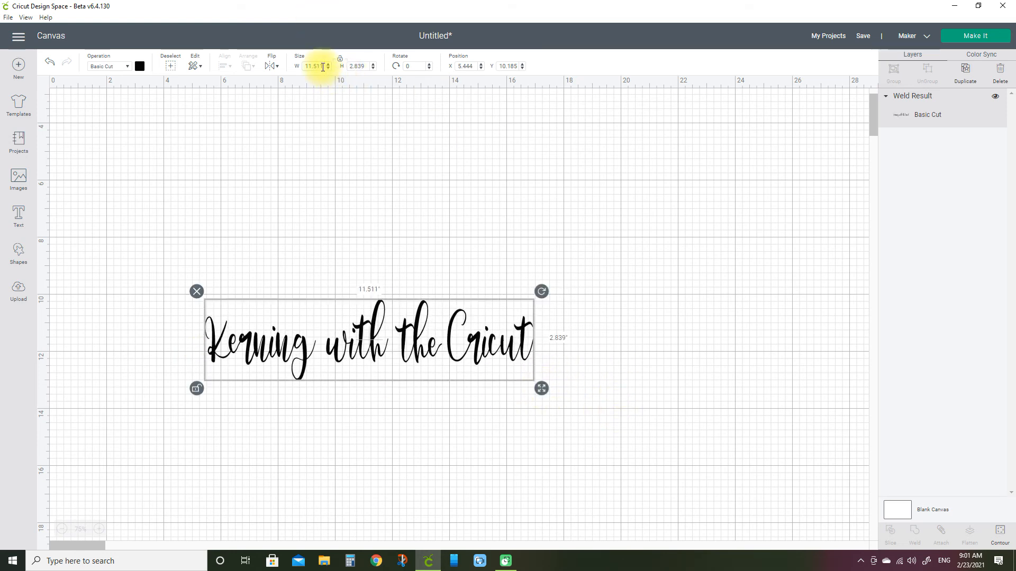
# Reduce the stretched phrase's width slightly and open the cutting mat preview
pyautogui.click(319, 66)
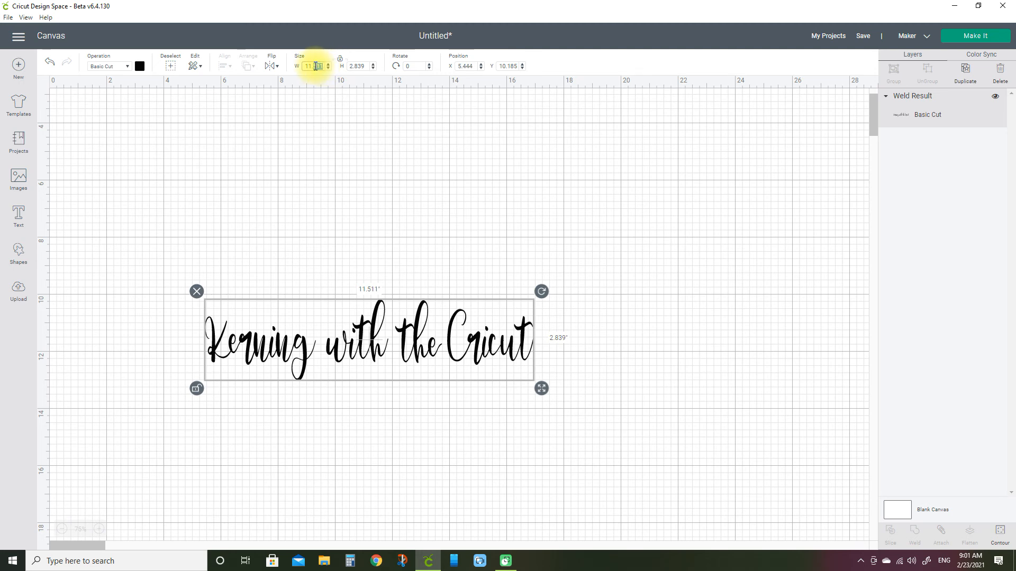
pyautogui.click(702, 227)
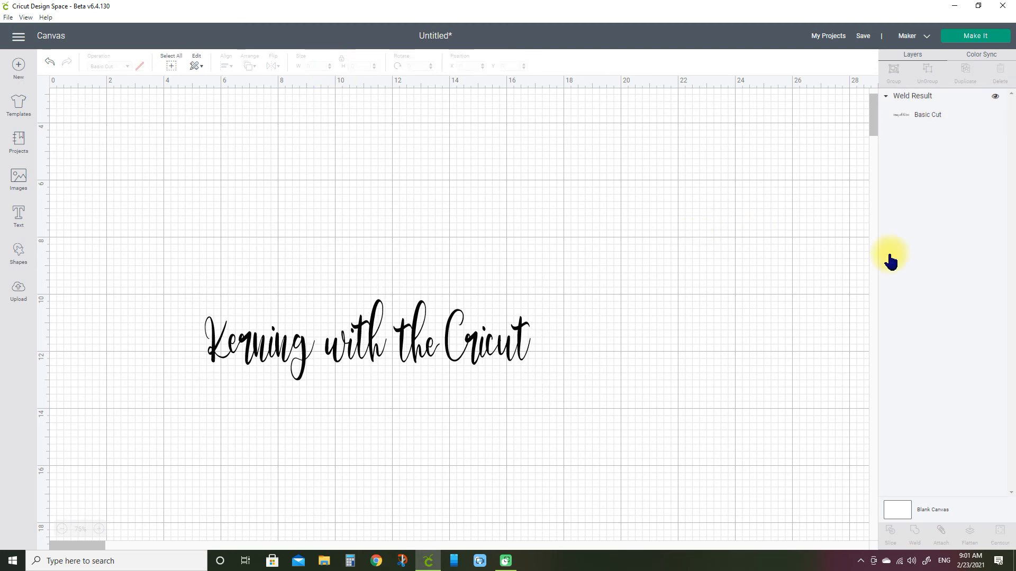
pyautogui.click(972, 42)
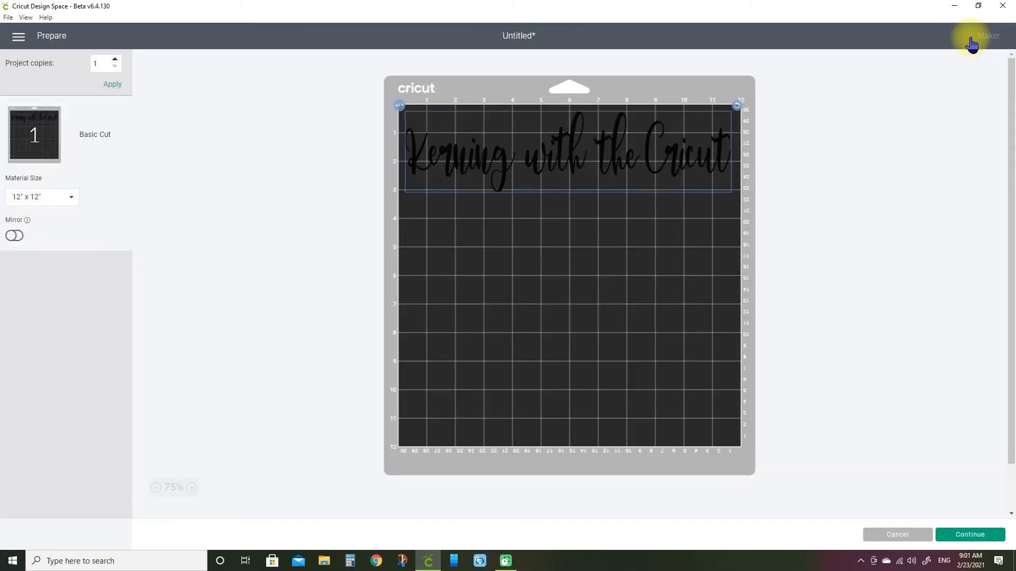
# Set the number of project copies to 2 and apply it to the mat layout
pyautogui.moveTo(662, 157)
pyautogui.mouseDown()
pyautogui.moveTo(646, 244)
pyautogui.moveTo(650, 141)
pyautogui.mouseUp()
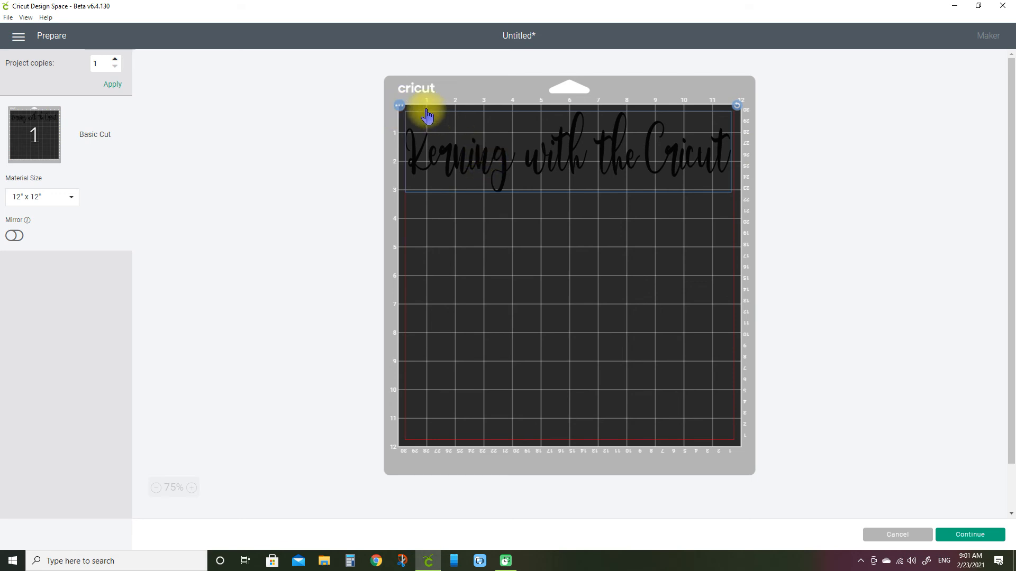
pyautogui.click(114, 60)
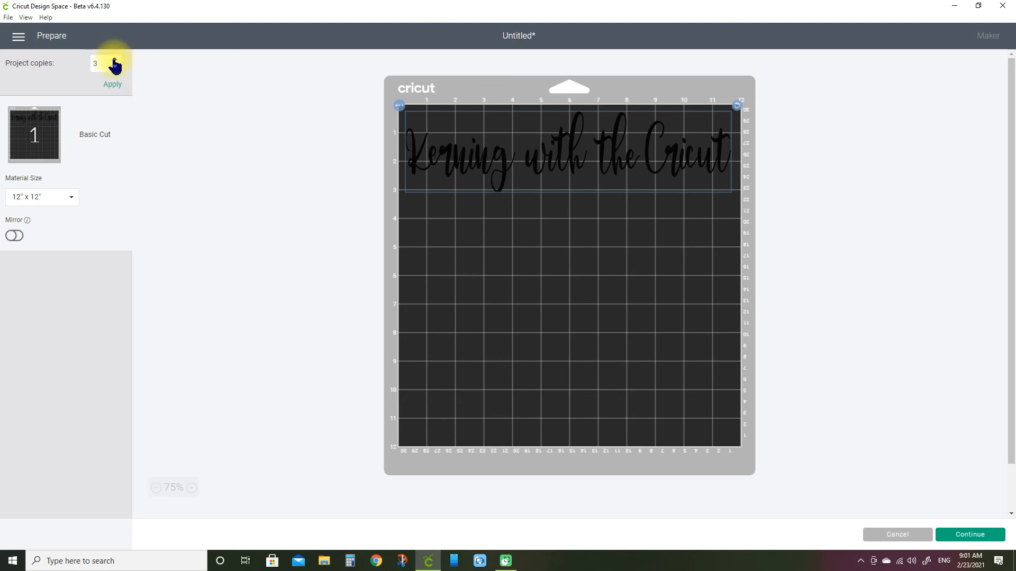
pyautogui.click(115, 67)
pyautogui.click(115, 66)
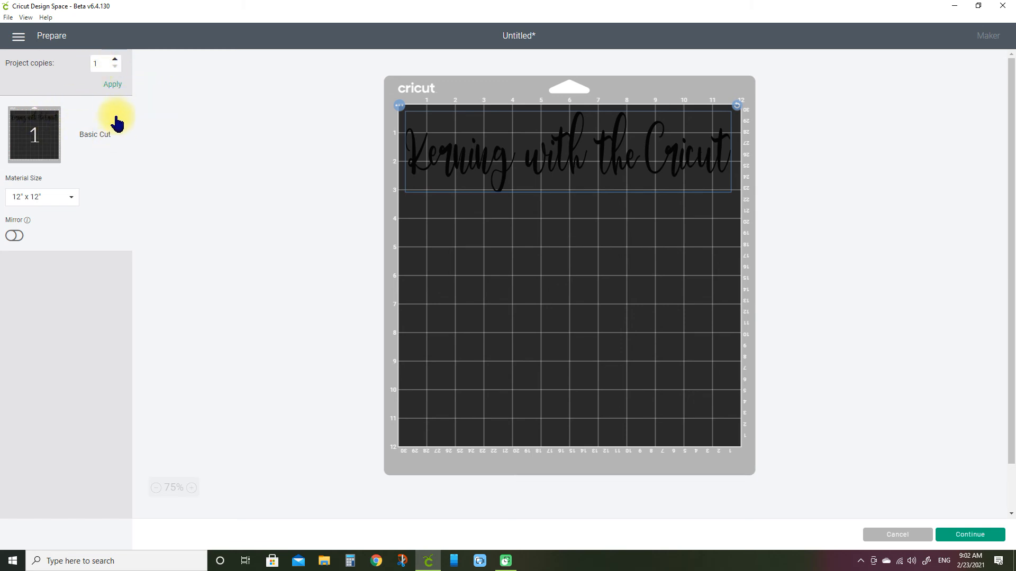
pyautogui.click(115, 59)
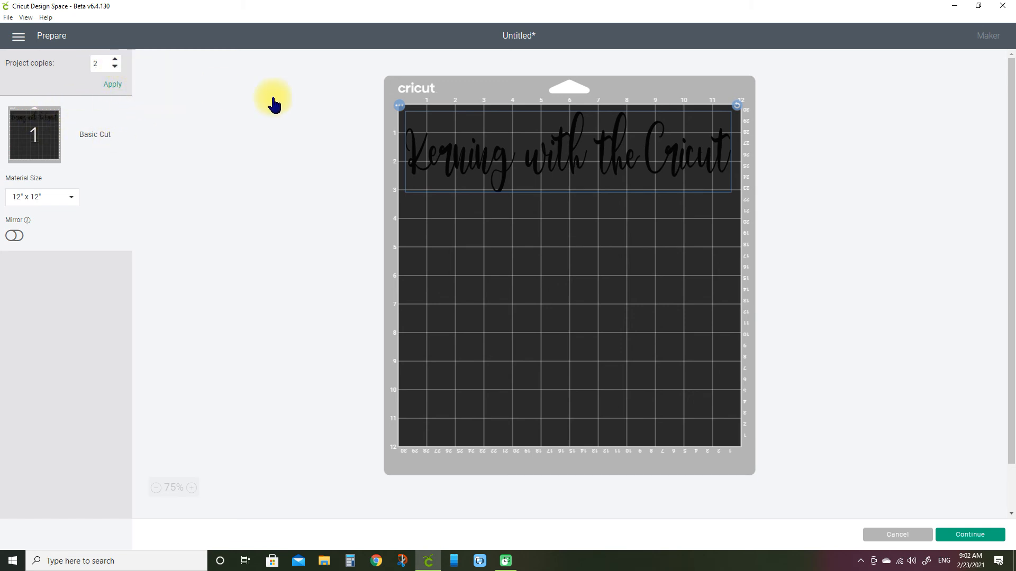
pyautogui.click(113, 85)
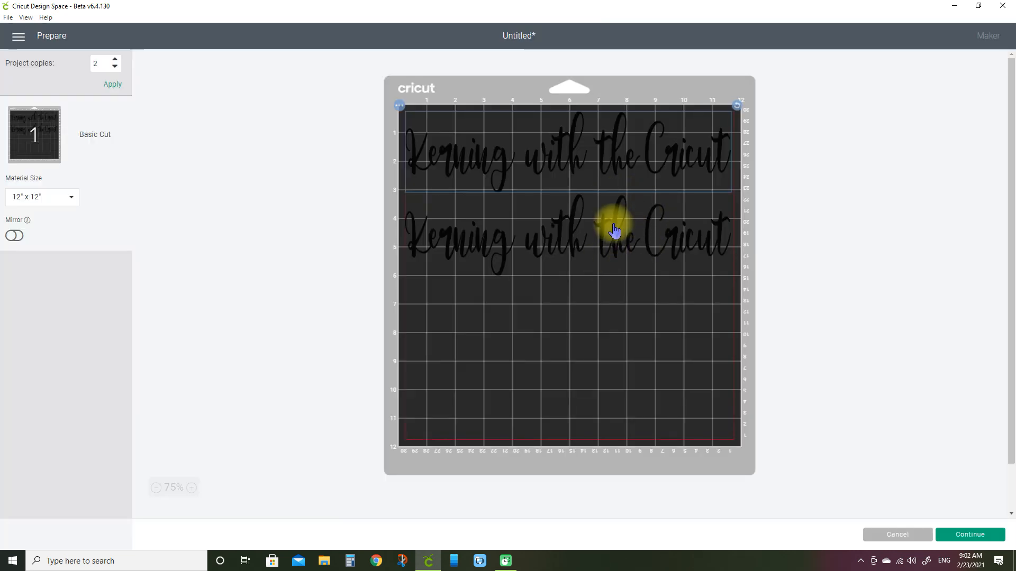
# Move the second copy of the phrase down the mat so it starts at about the 4-inch line, leaving space between the copies
pyautogui.moveTo(612, 227); pyautogui.dragTo(613, 247)
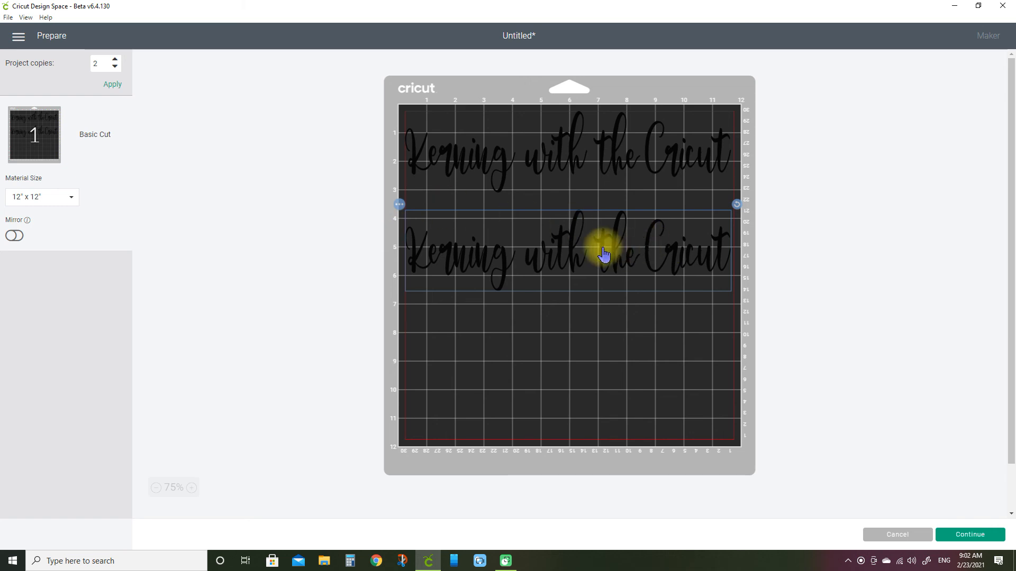
pyautogui.moveTo(546, 254)
pyautogui.mouseDown()
pyautogui.moveTo(545, 239)
pyautogui.moveTo(543, 252)
pyautogui.mouseUp()
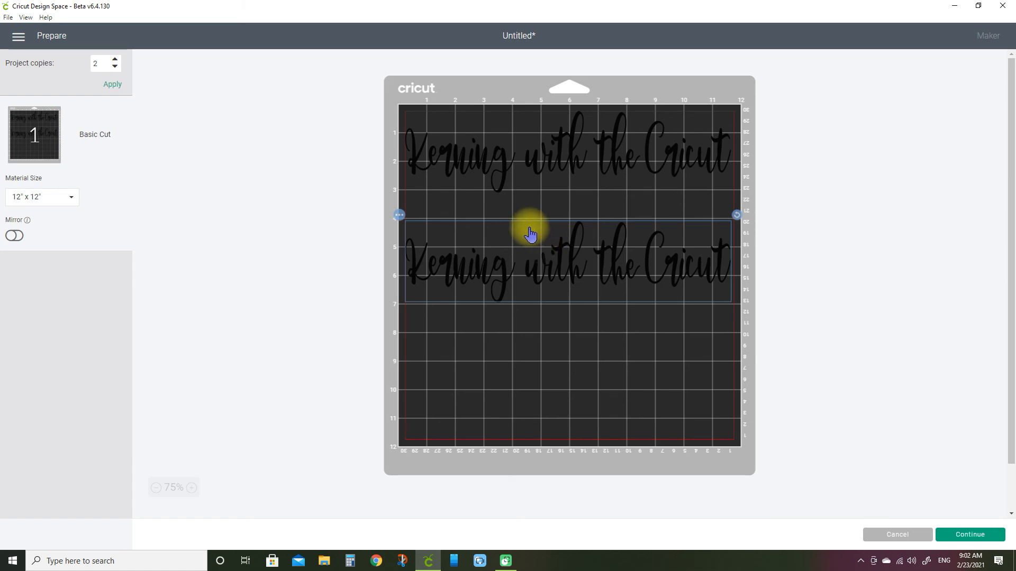
pyautogui.click(402, 217)
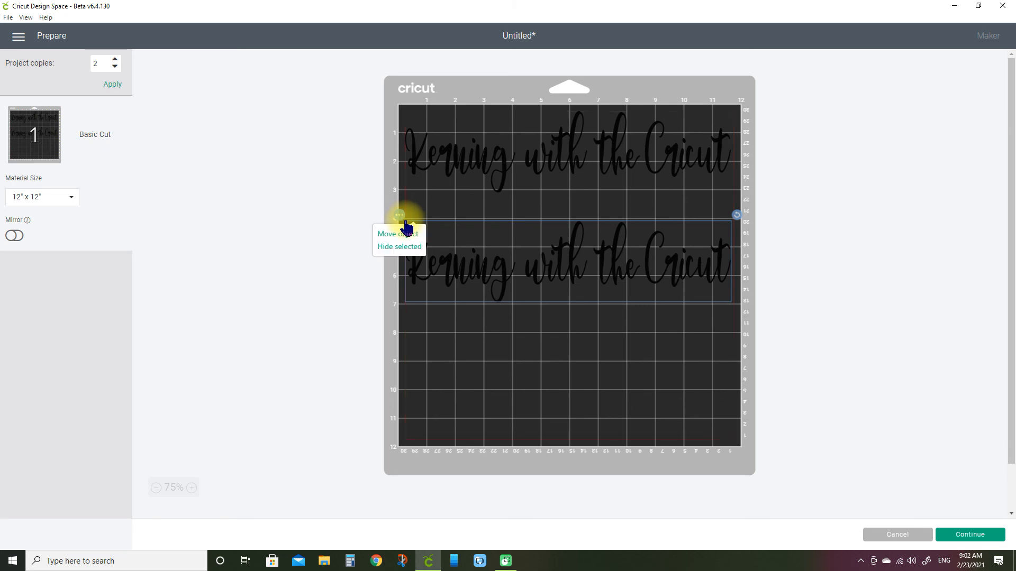
pyautogui.click(576, 353)
pyautogui.click(562, 277)
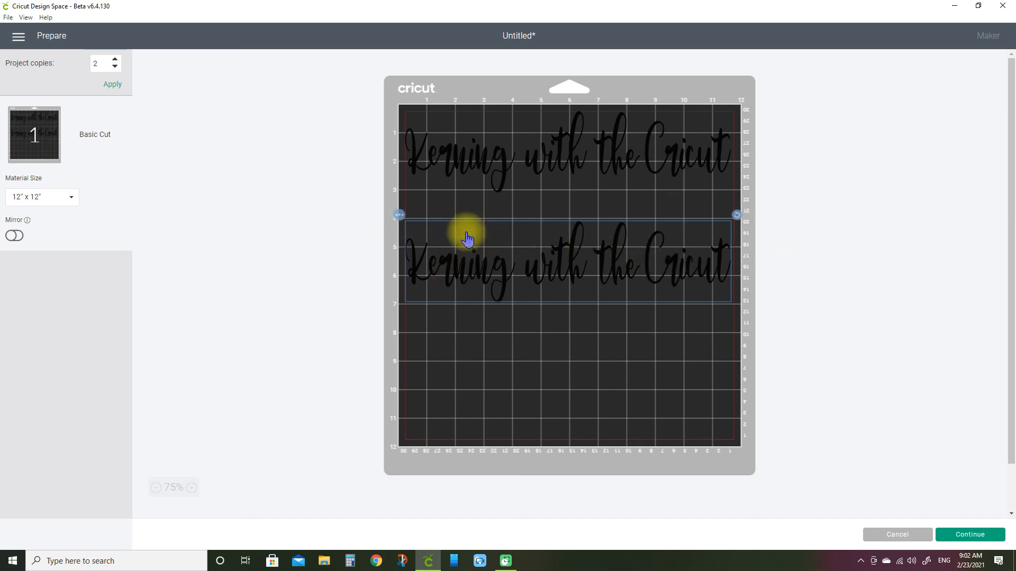
# Move the lower phrase copy onto a new mat with light blue as its material color
pyautogui.click(399, 216)
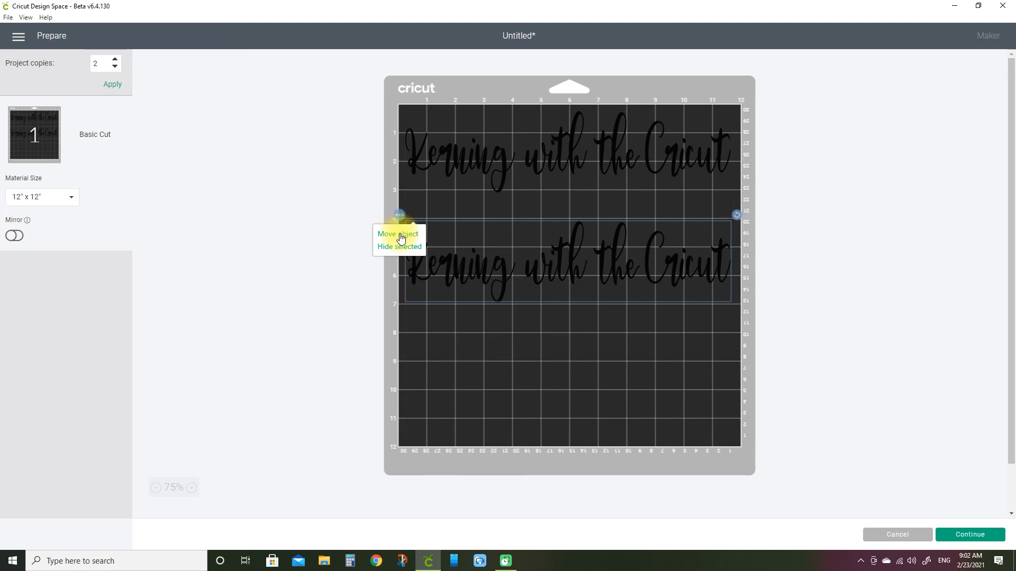
pyautogui.click(398, 235)
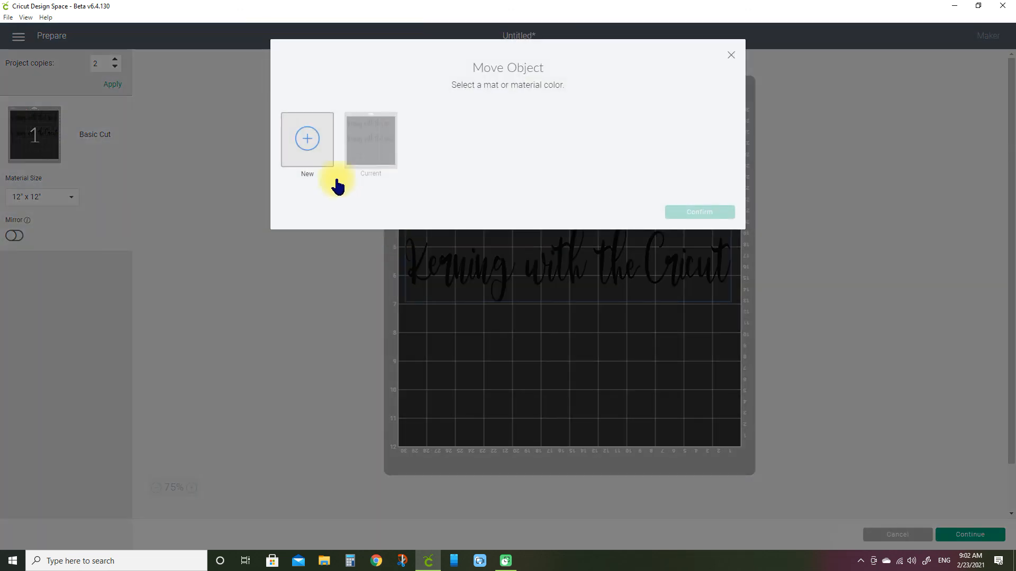
pyautogui.click(307, 140)
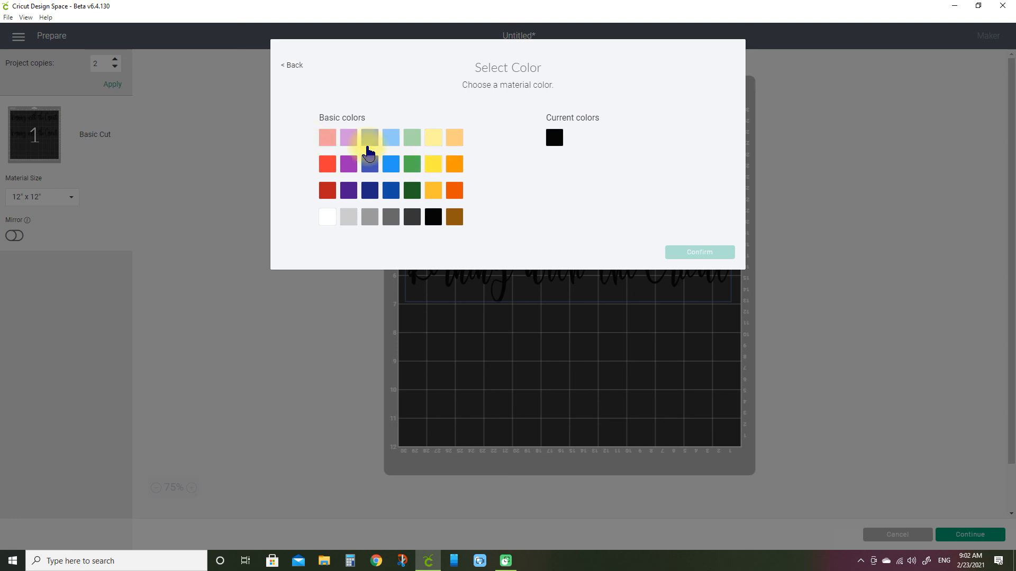
pyautogui.click(391, 138)
pyautogui.click(699, 253)
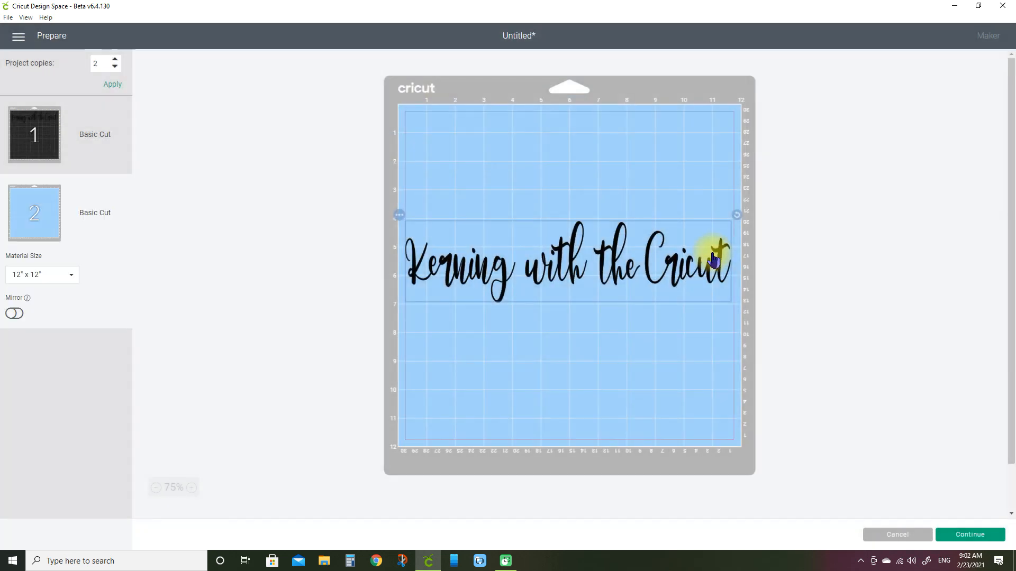
# Reposition the phrase at the upper edge of the light blue mat and review both mats
pyautogui.moveTo(646, 272); pyautogui.dragTo(646, 154)
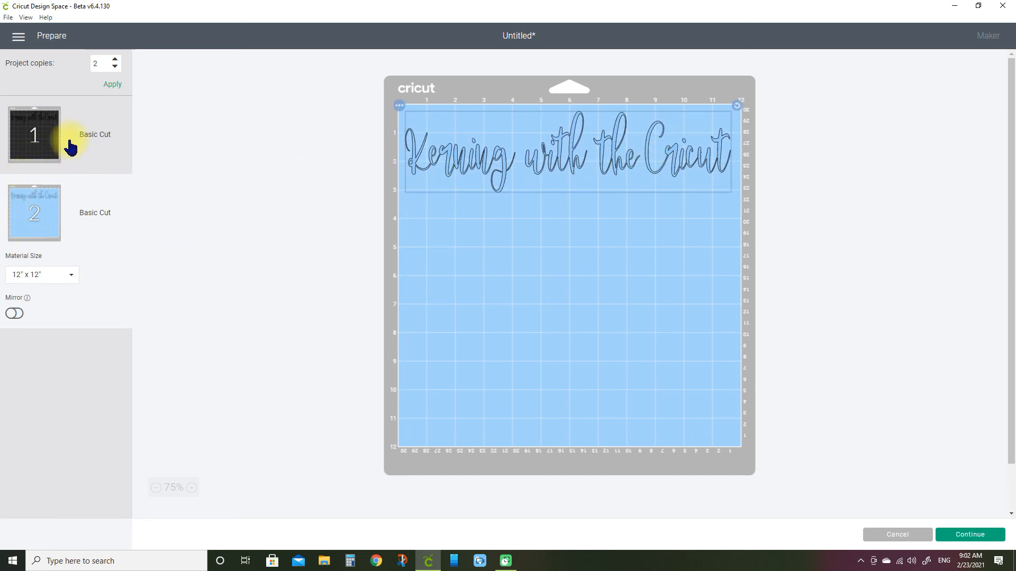
pyautogui.click(35, 135)
pyautogui.click(35, 278)
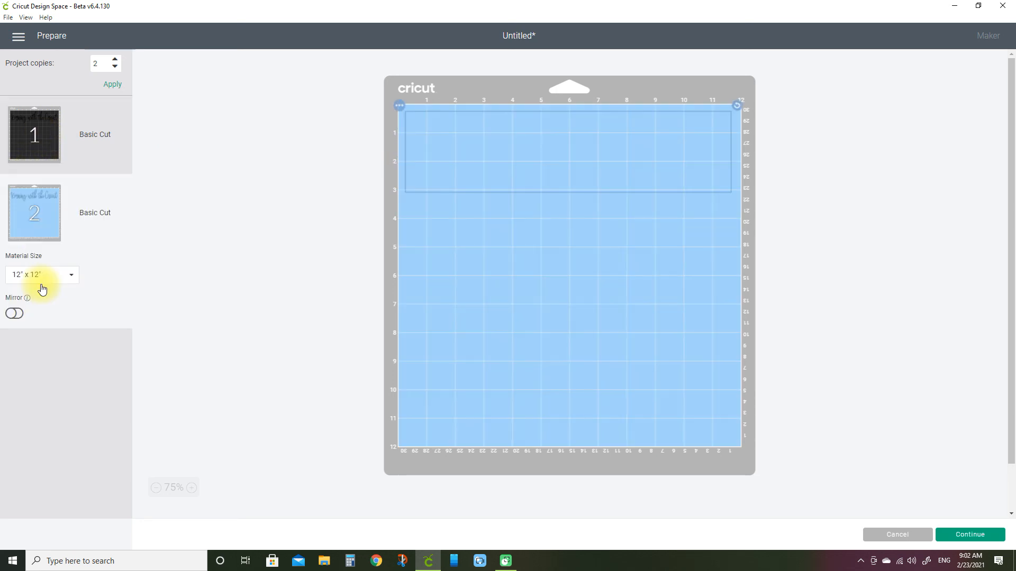